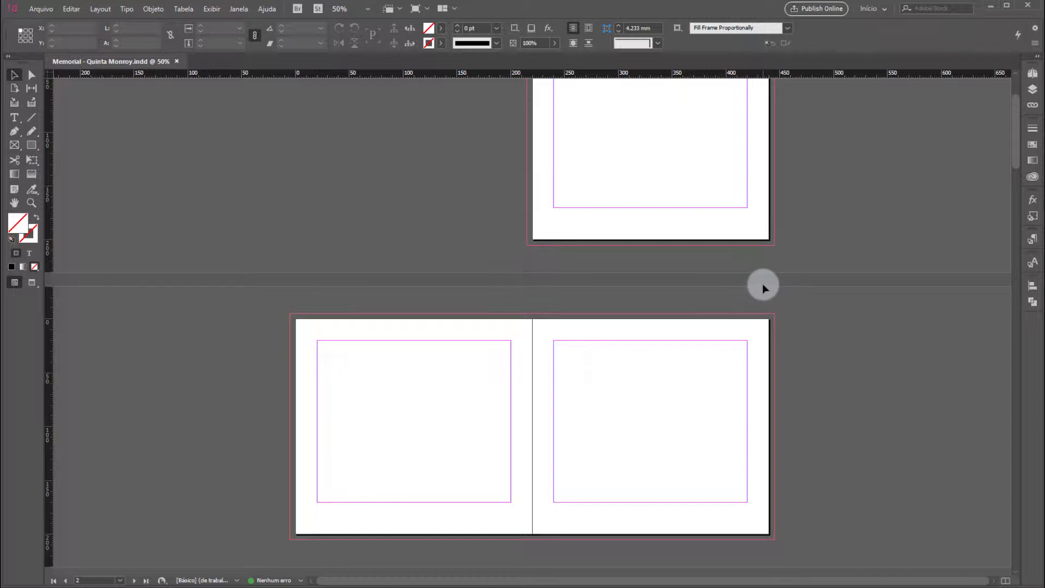
# Look through the opening spreads of the document, ending at the image and text layout of pages 4–5.
pyautogui.scroll(-10, 795, 260)
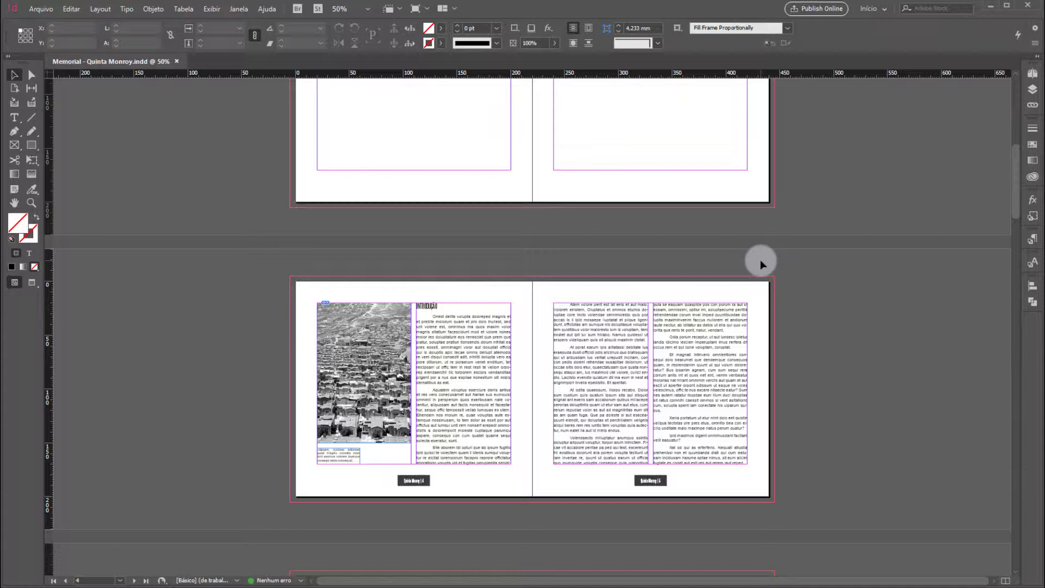
pyautogui.scroll(1, 463, 415)
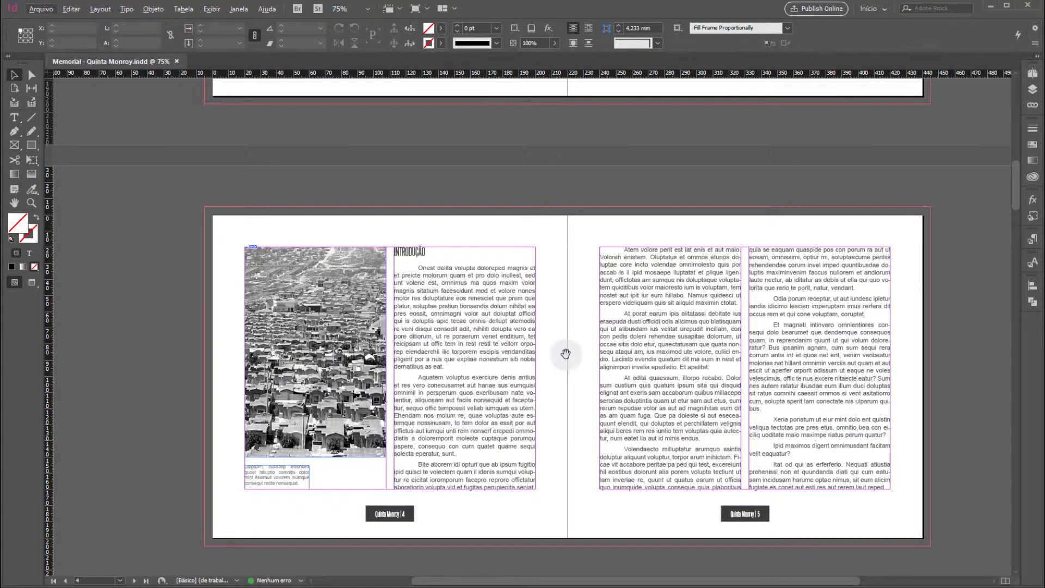
pyautogui.scroll(10, 611, 354)
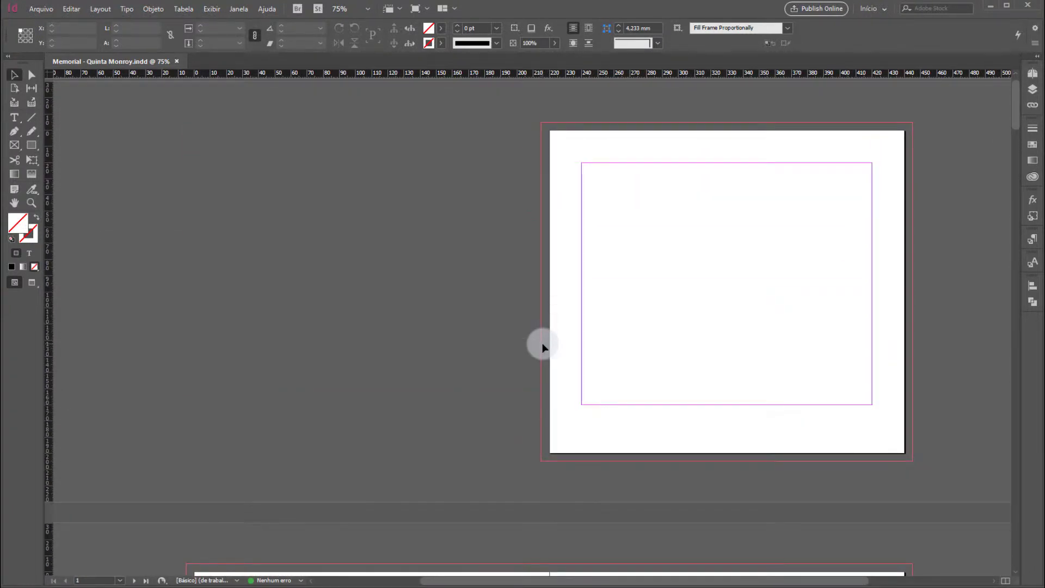
pyautogui.scroll(-2, 541, 347)
pyautogui.scroll(-3, 665, 338)
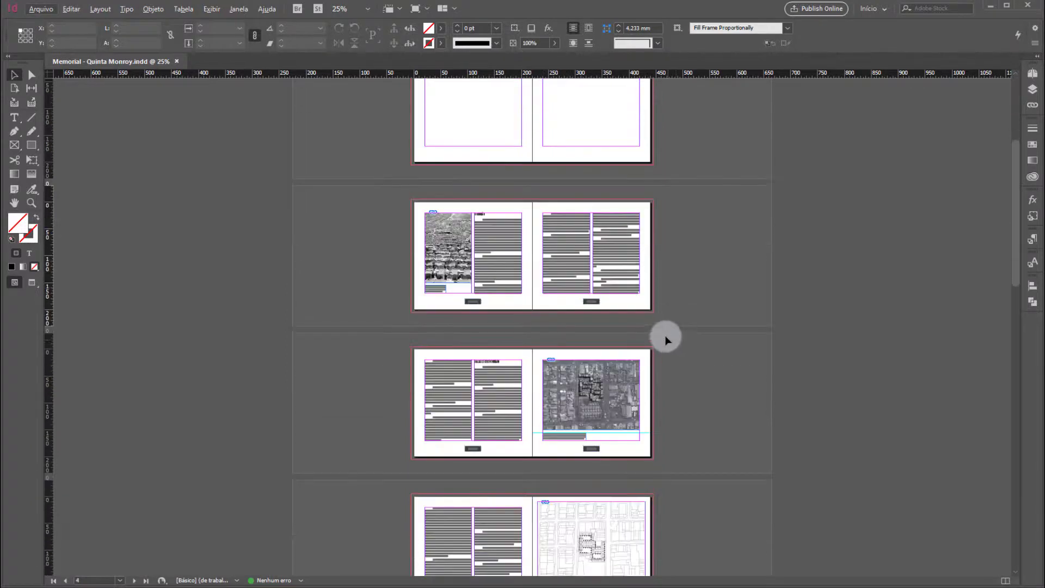
pyautogui.scroll(3, 666, 339)
pyautogui.scroll(2, 667, 339)
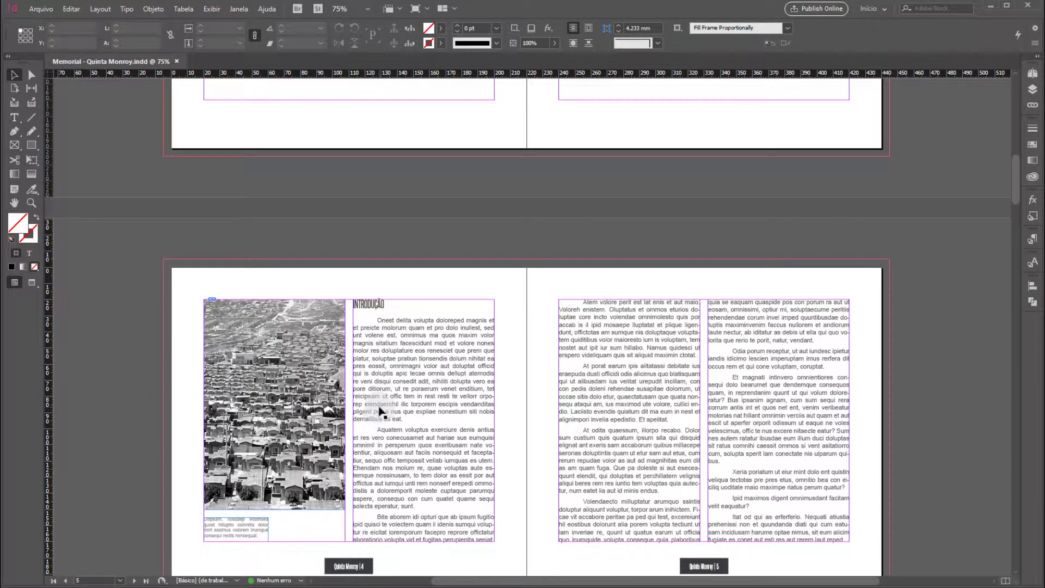
pyautogui.moveTo(497, 427); pyautogui.dragTo(539, 354)
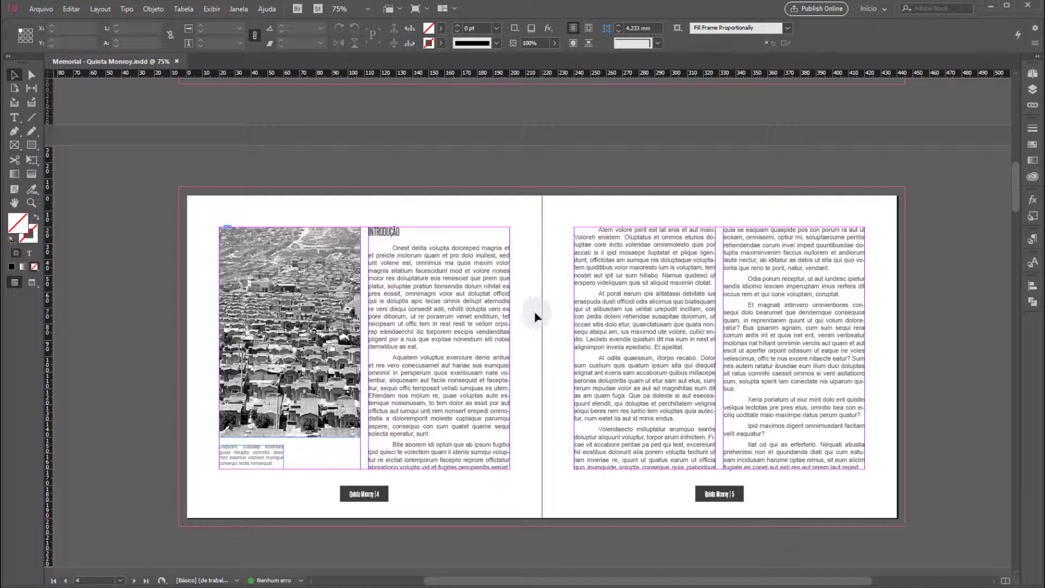
# Try shortening the Introdução text frame on page 4 to 87 mm in height, and restore it to 150 mm.
pyautogui.click(621, 319)
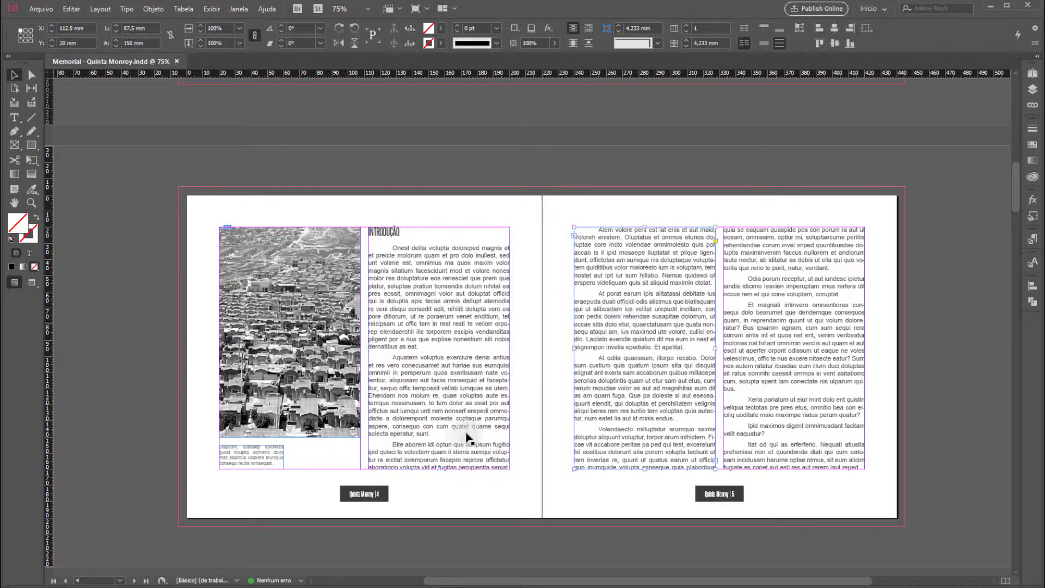
pyautogui.click(454, 433)
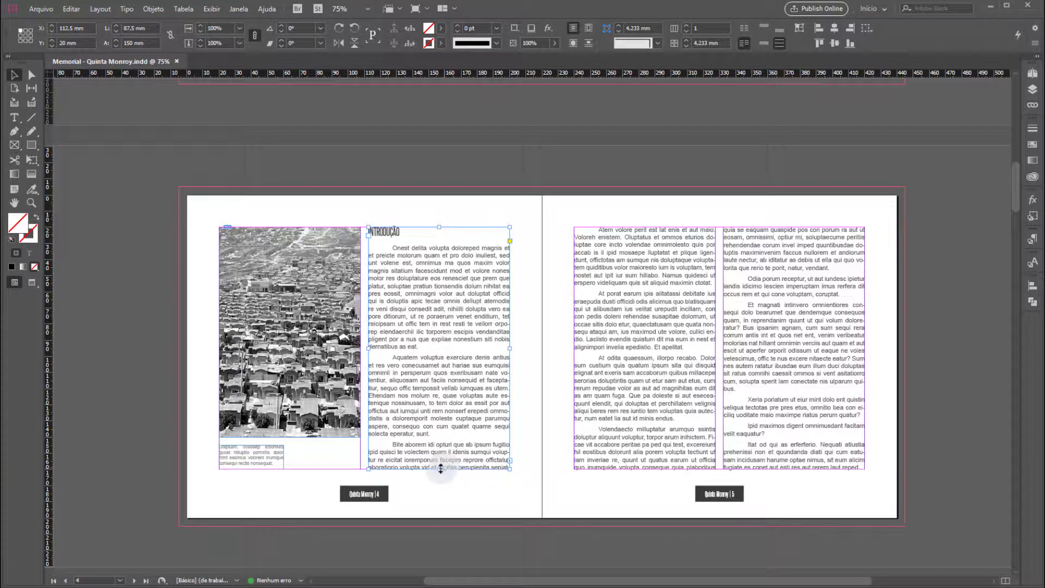
pyautogui.moveTo(441, 468); pyautogui.dragTo(439, 367)
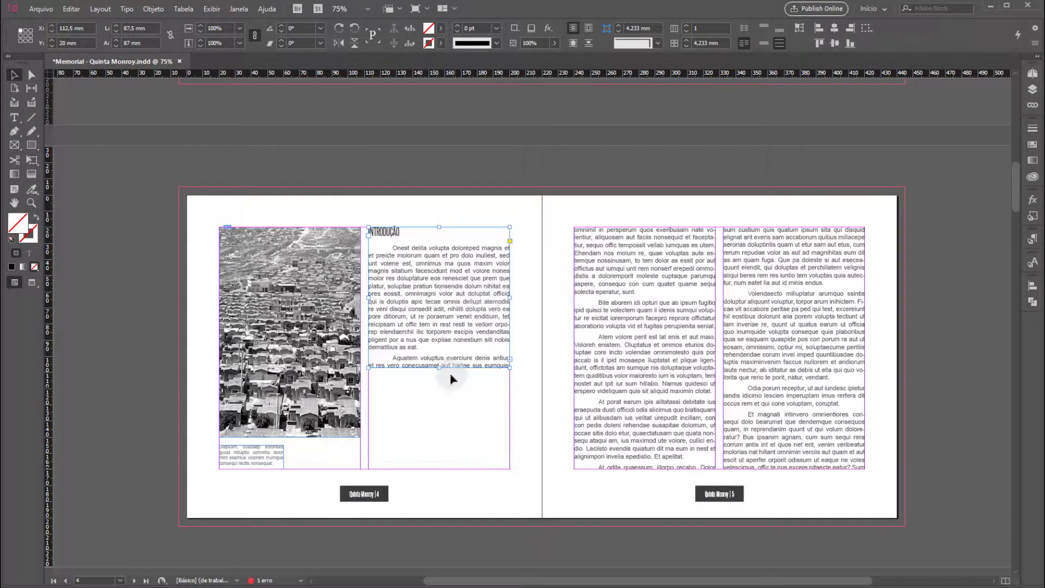
pyautogui.moveTo(439, 368); pyautogui.dragTo(440, 468)
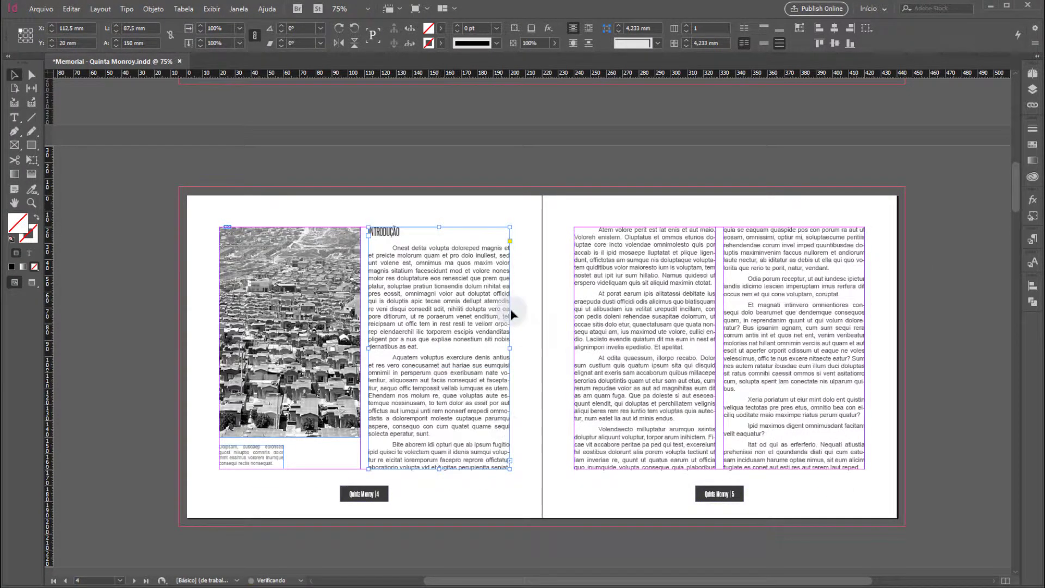
pyautogui.click(564, 368)
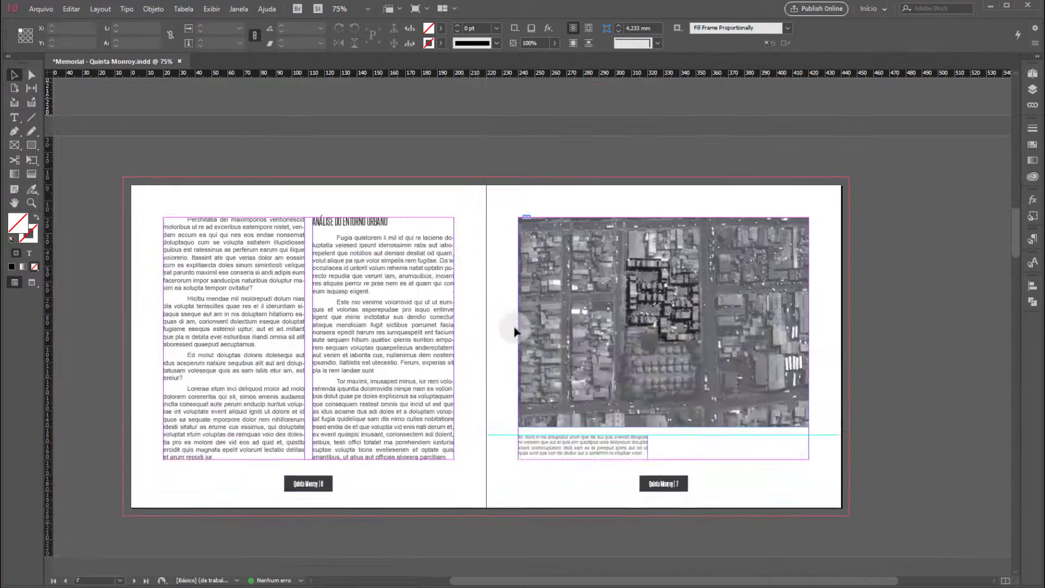
# Show the document's page list, enlarge its master and page areas, and open the A-Texto master page.
pyautogui.scroll(8, 304, 98)
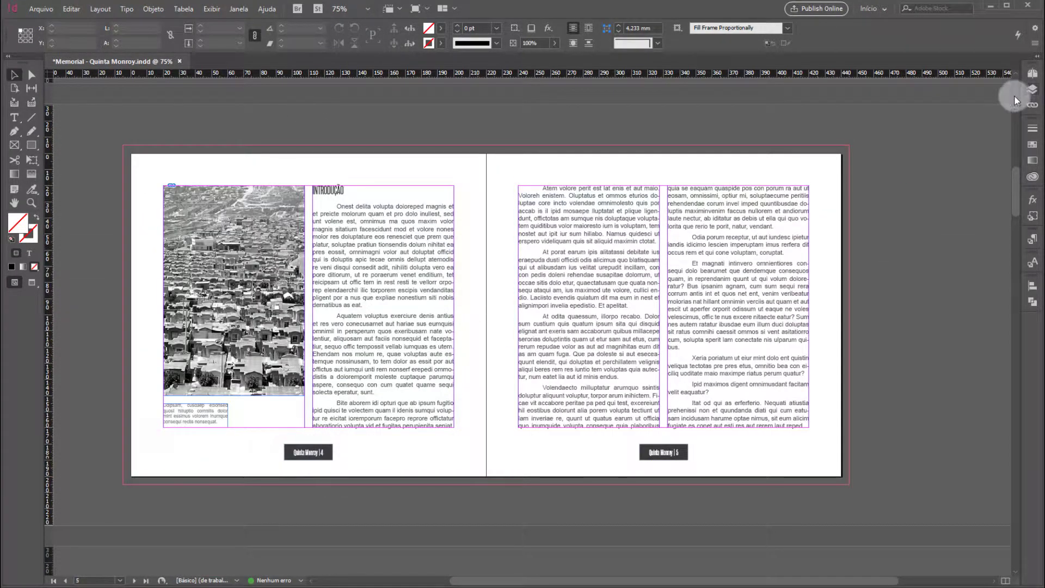
pyautogui.click(1033, 73)
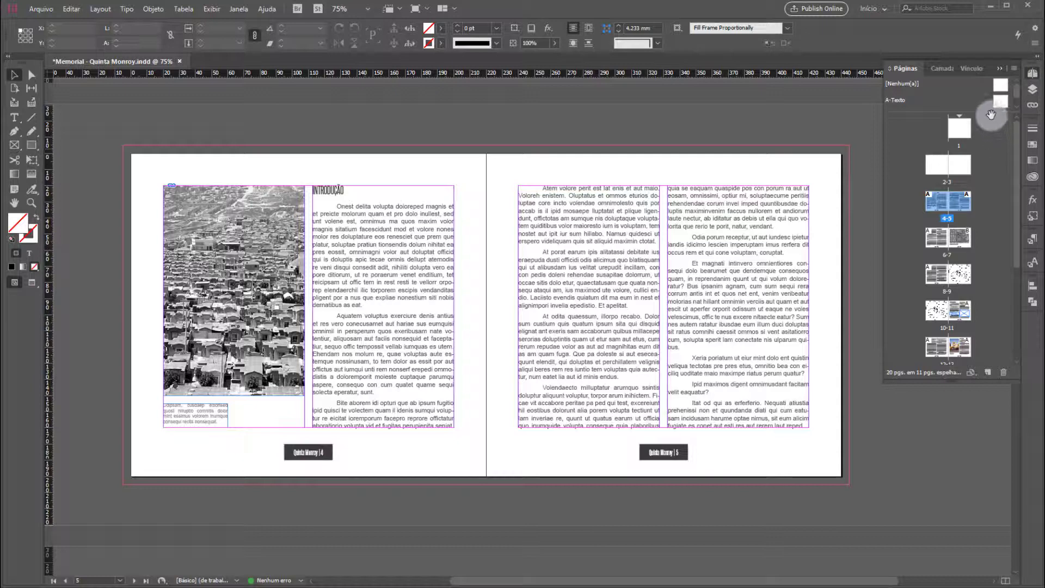
pyautogui.moveTo(991, 114); pyautogui.dragTo(987, 195)
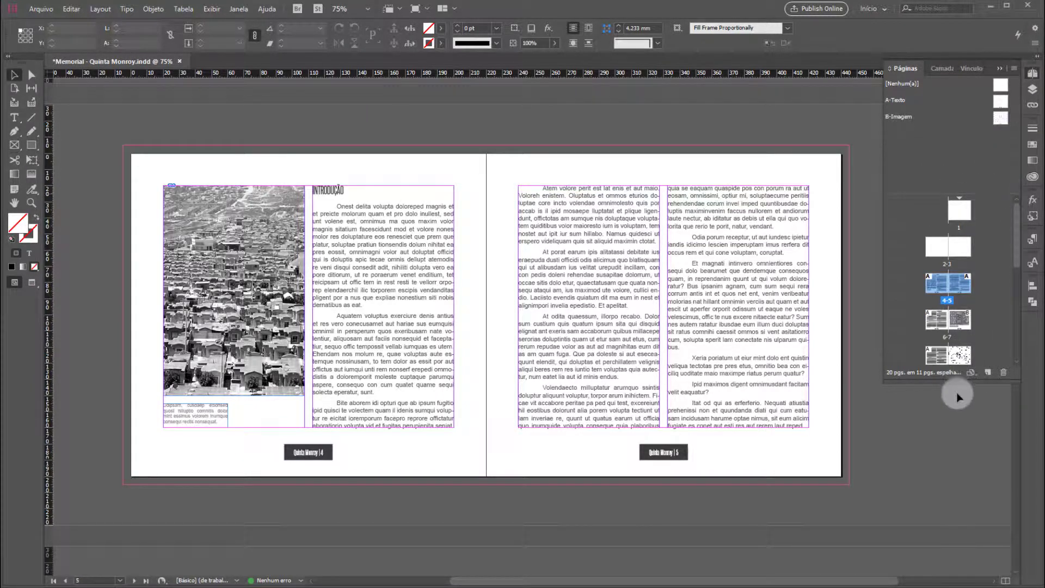
pyautogui.moveTo(956, 382); pyautogui.dragTo(961, 515)
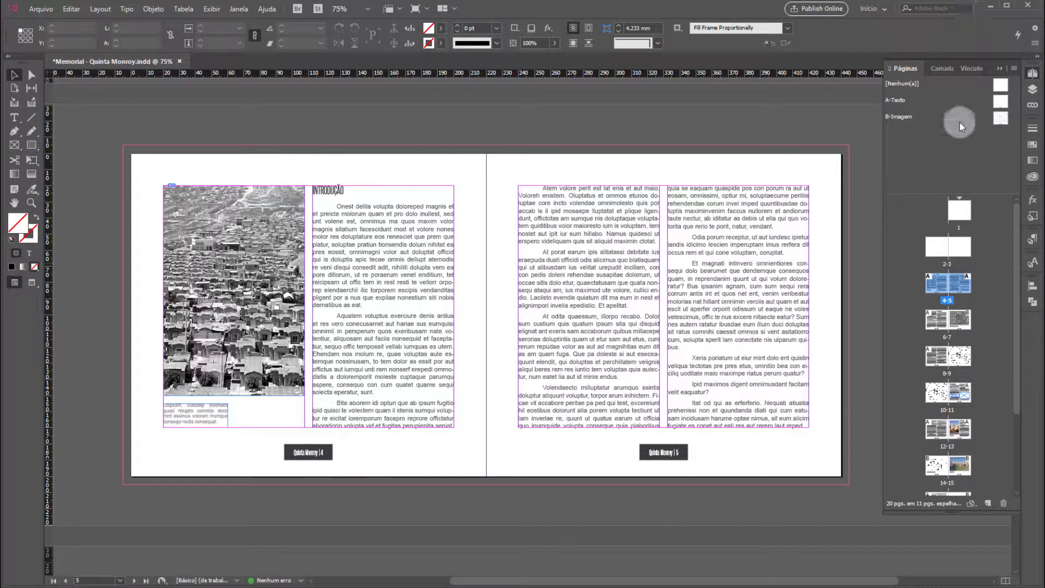
pyautogui.doubleClick(997, 105)
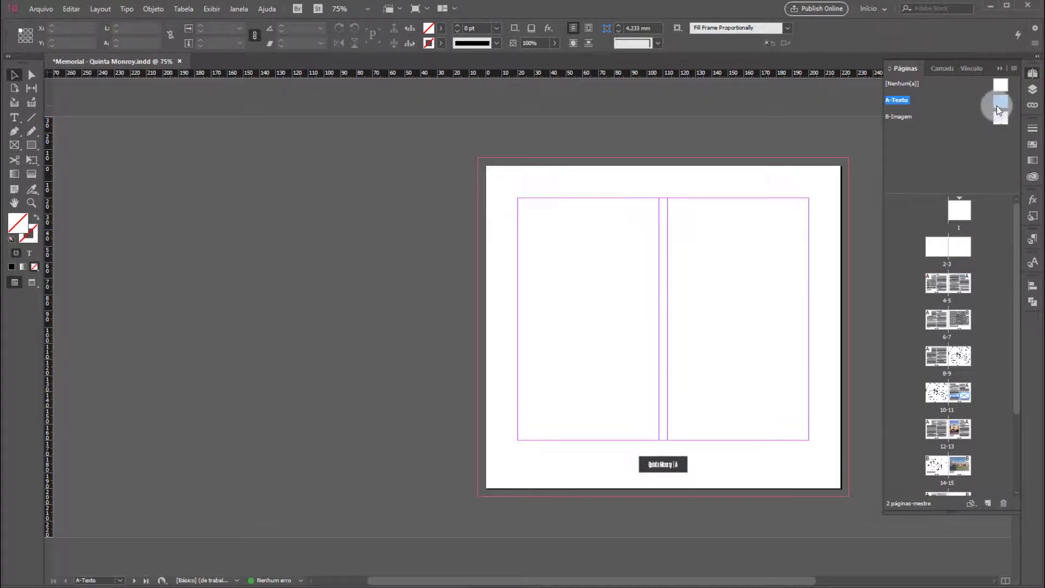
pyautogui.hotkey('ctrl', '=')
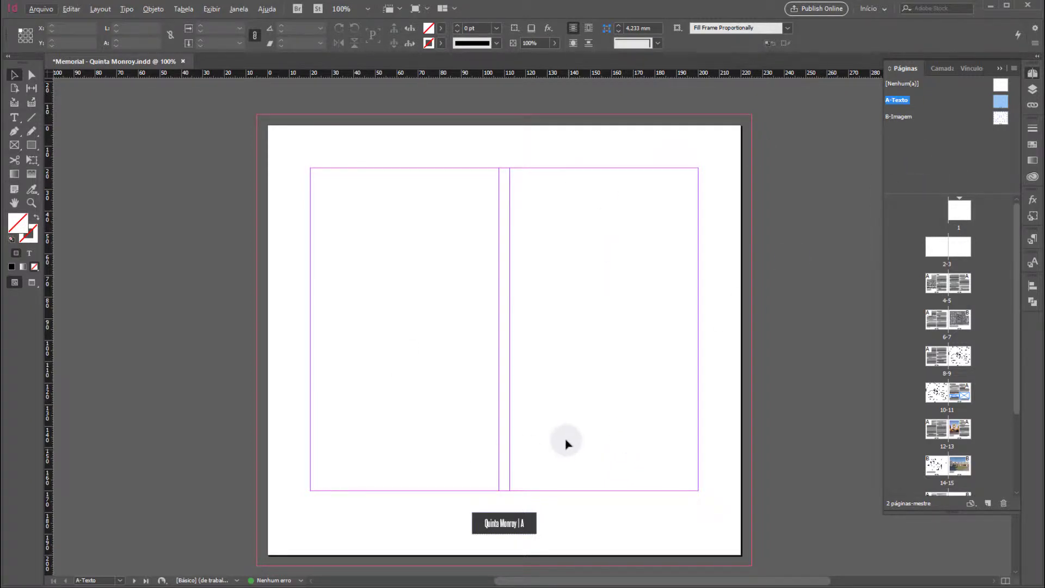
# Apply the A-Texto master to page 4 and open that page.
pyautogui.click(999, 106)
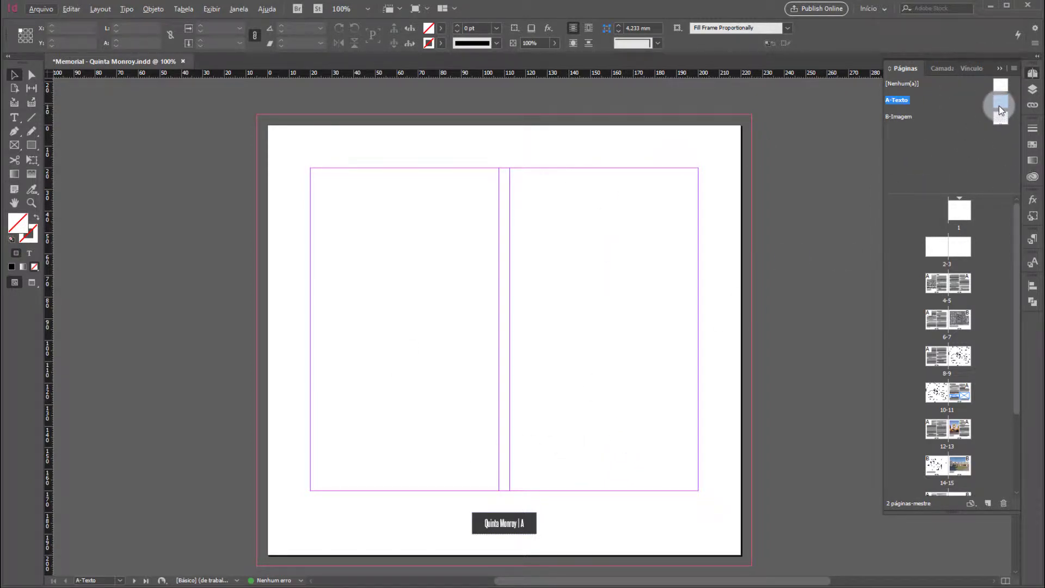
pyautogui.moveTo(998, 106); pyautogui.dragTo(933, 285)
pyautogui.doubleClick(942, 284)
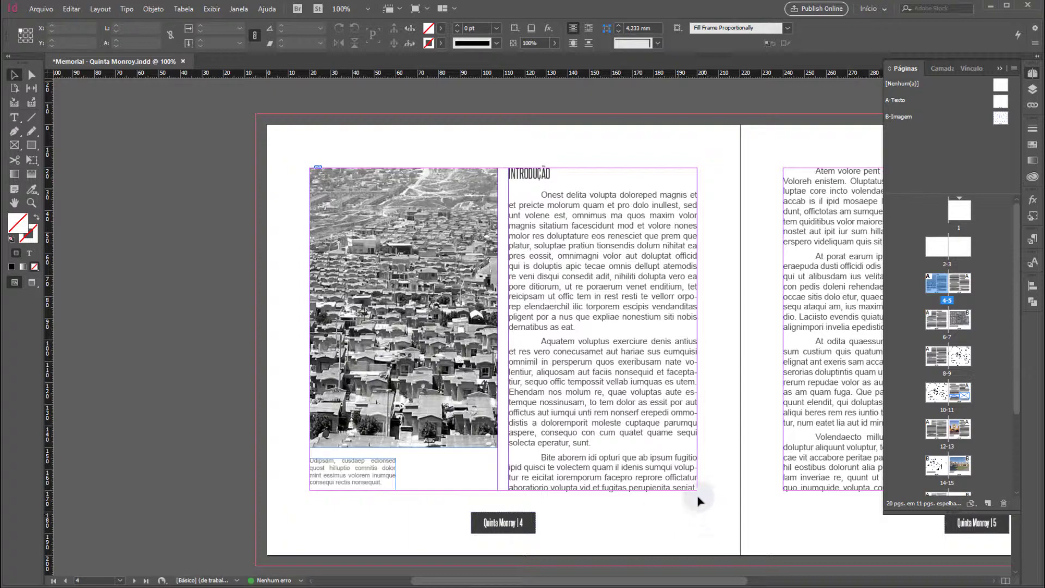
# Examine how text columns, images, captions and full-page maps are arranged on the spreads from page 4 to page 11.
pyautogui.moveTo(724, 463); pyautogui.dragTo(681, 374)
pyautogui.hotkey('ctrl', '-')
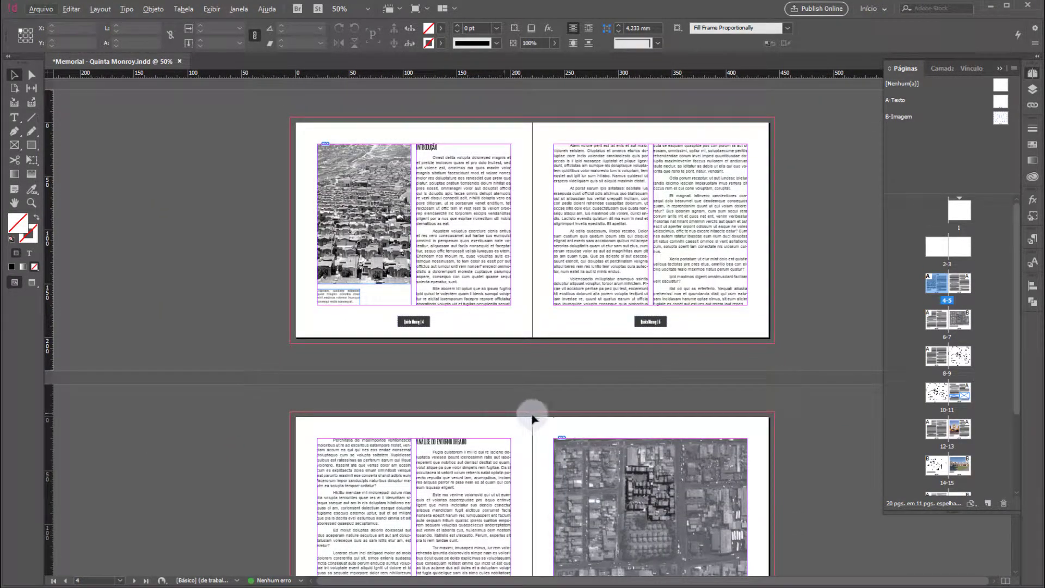
pyautogui.moveTo(641, 410); pyautogui.dragTo(519, 259)
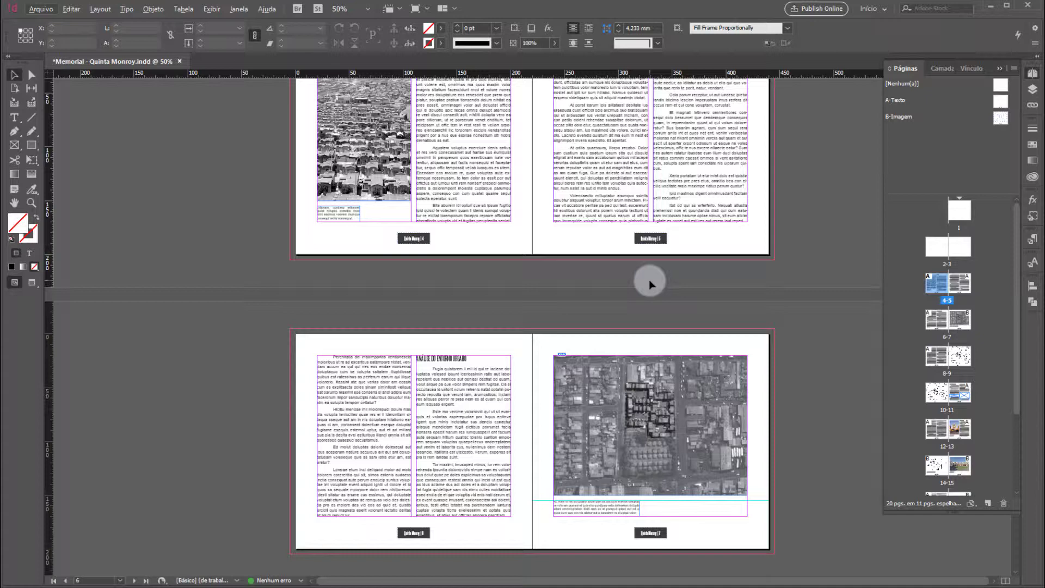
pyautogui.scroll(-5, 649, 279)
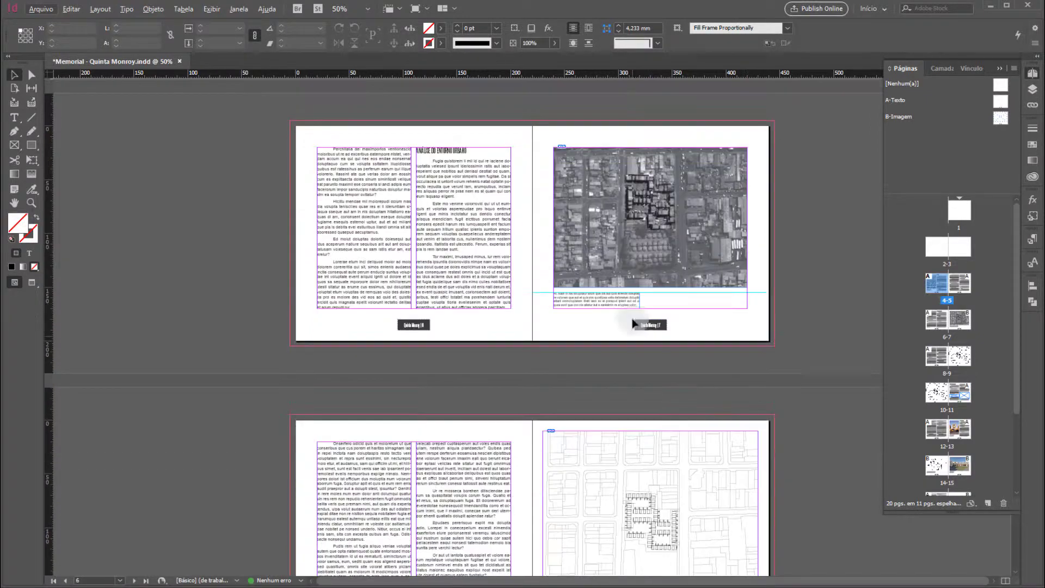
pyautogui.scroll(-6, 553, 419)
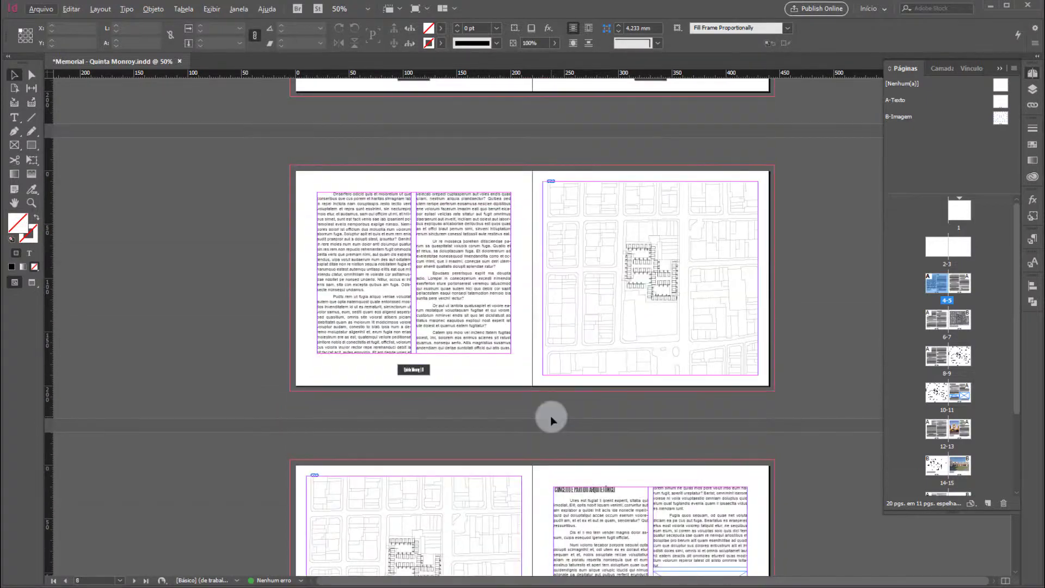
pyautogui.scroll(1, 726, 320)
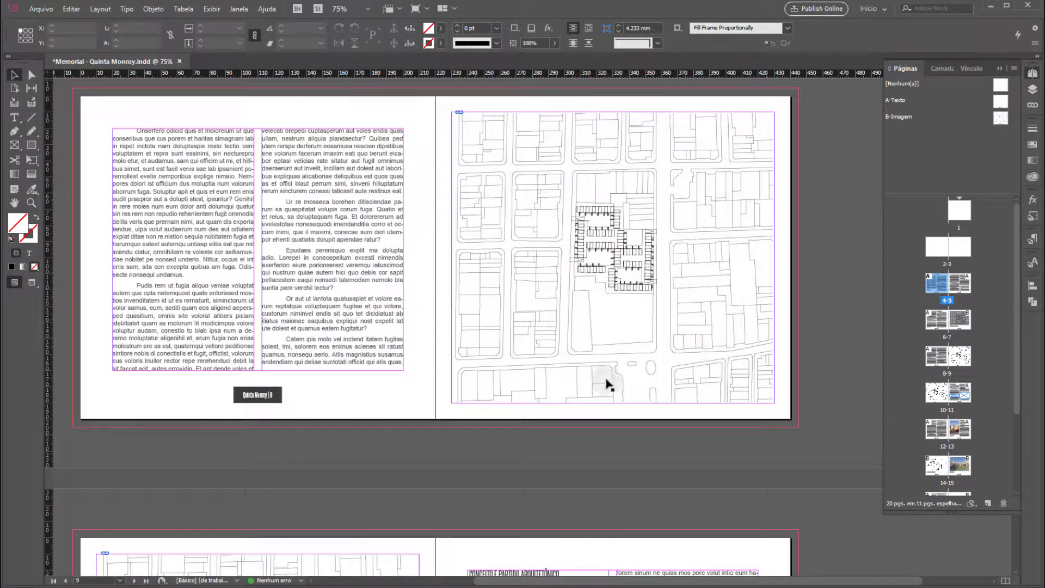
pyautogui.moveTo(569, 437); pyautogui.dragTo(604, 398)
pyautogui.moveTo(689, 321); pyautogui.dragTo(663, 362)
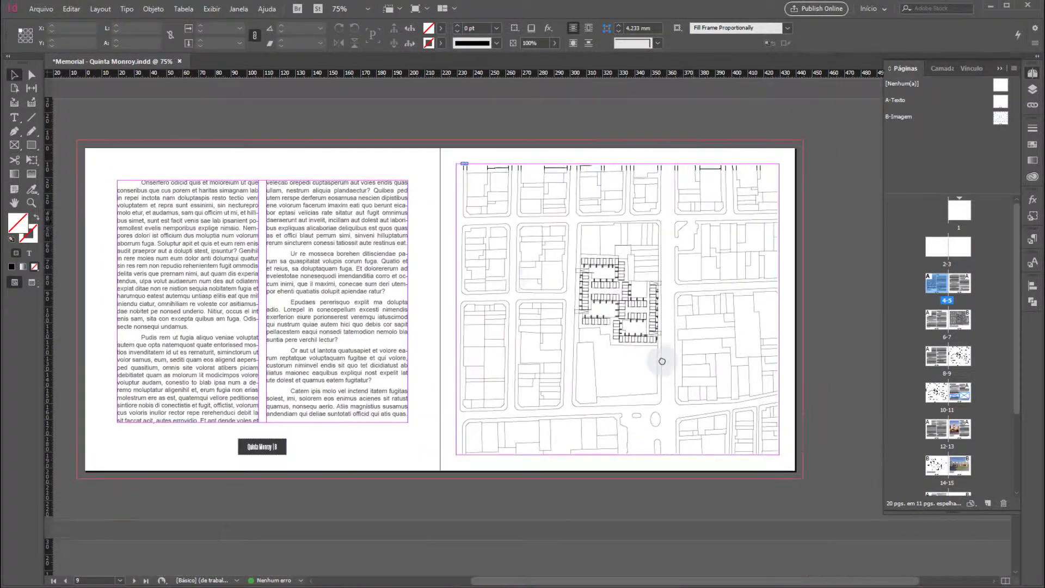
pyautogui.scroll(-1, 670, 344)
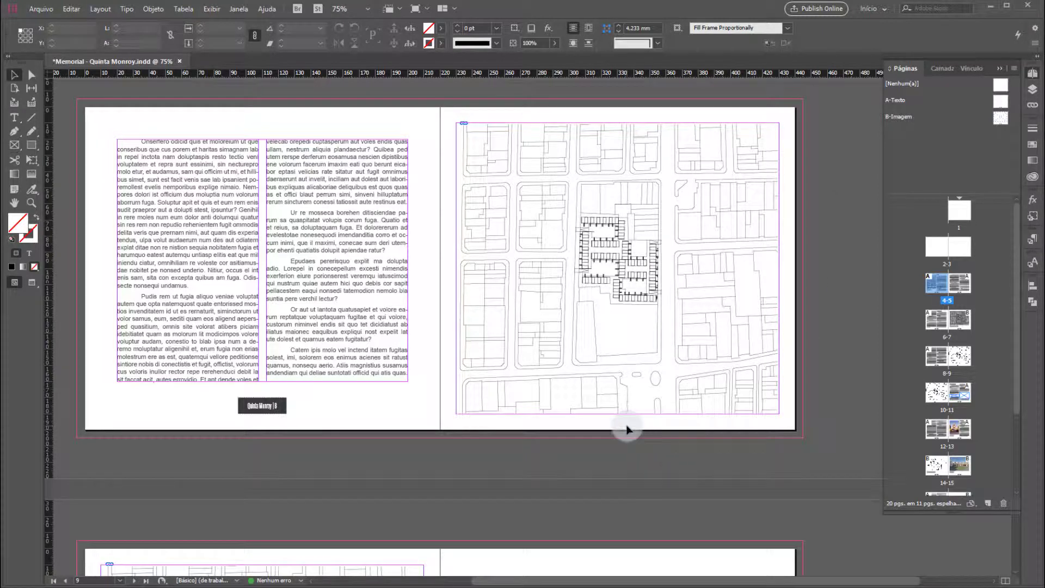
pyautogui.scroll(-5, 506, 469)
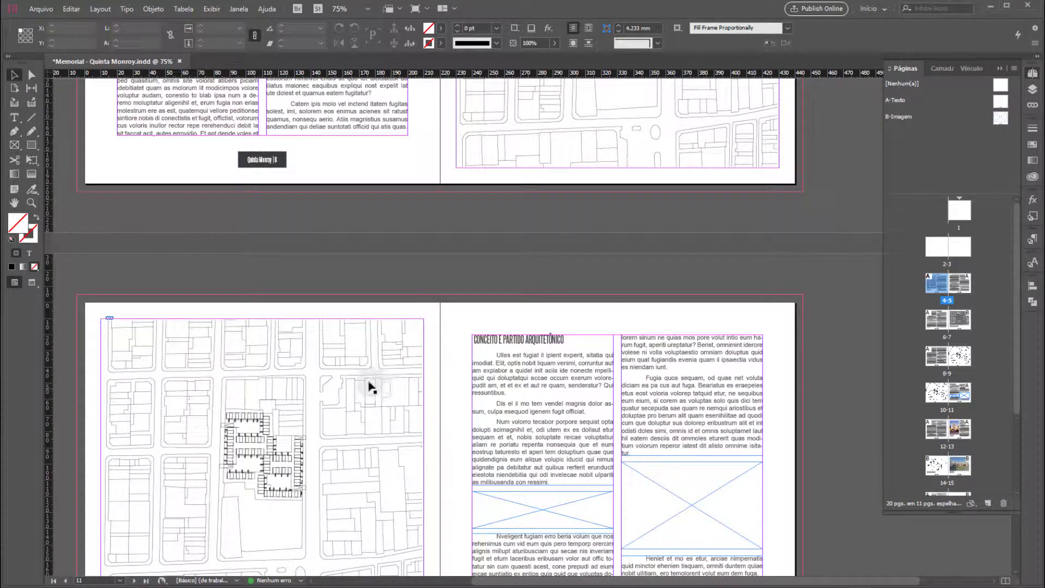
pyautogui.scroll(5, 380, 273)
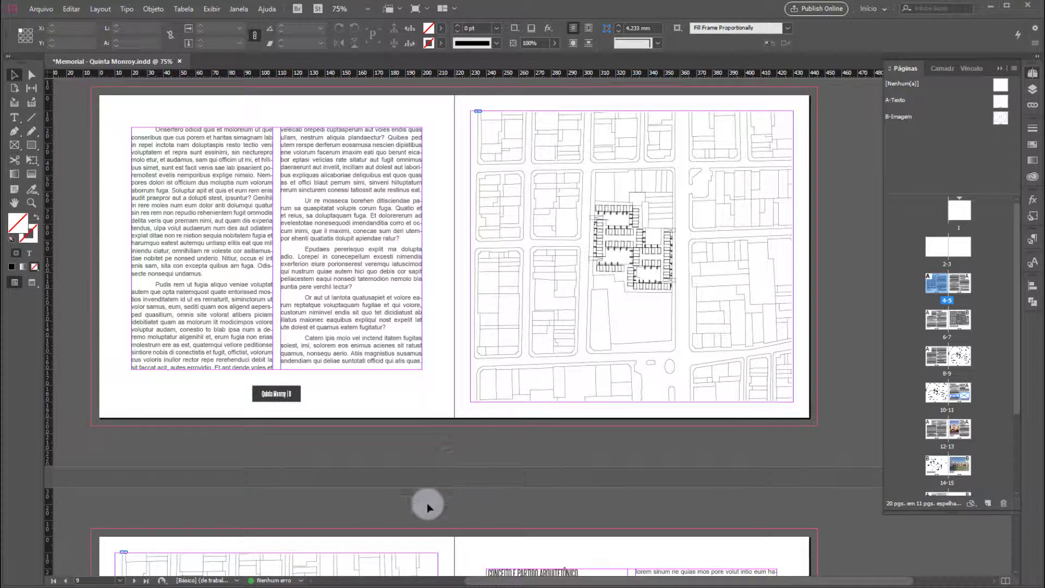
# Examine the placement of text, drawings, photos and captions on the spreads from page 10 to page 17.
pyautogui.moveTo(495, 478); pyautogui.dragTo(467, 459)
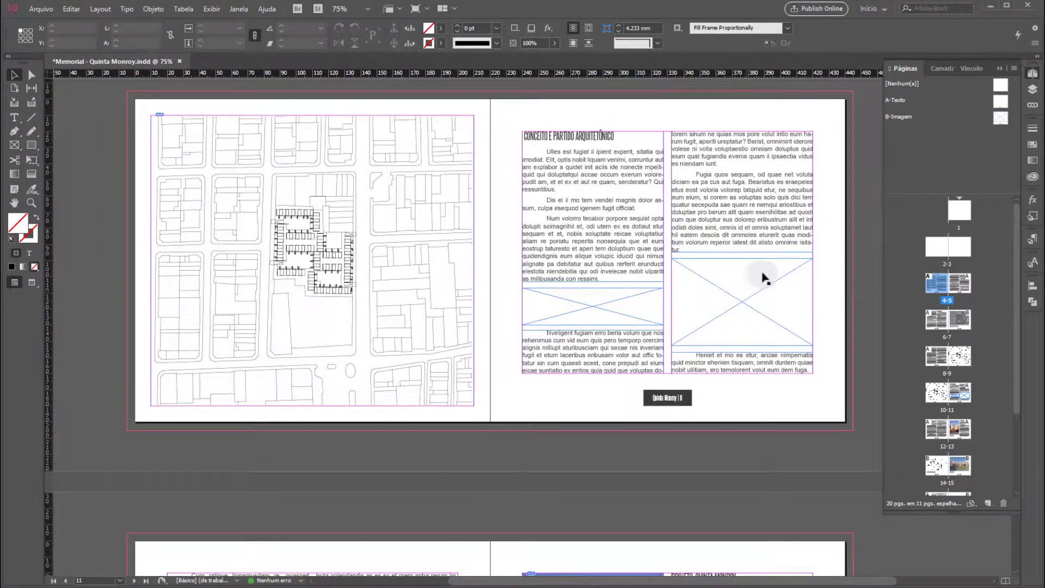
pyautogui.moveTo(544, 483); pyautogui.dragTo(613, 329)
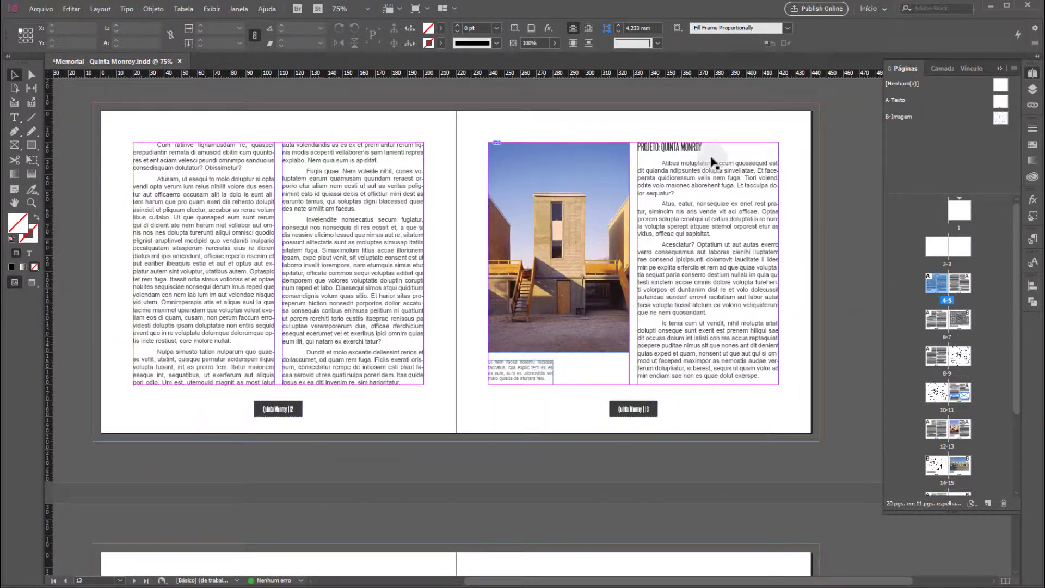
pyautogui.scroll(-6, 434, 240)
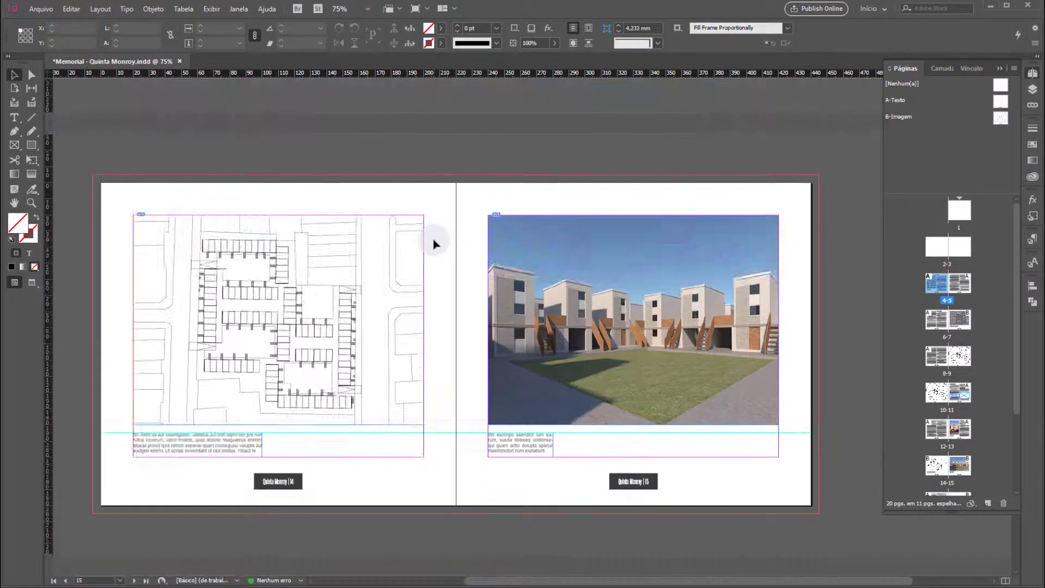
pyautogui.moveTo(434, 250); pyautogui.dragTo(553, 373)
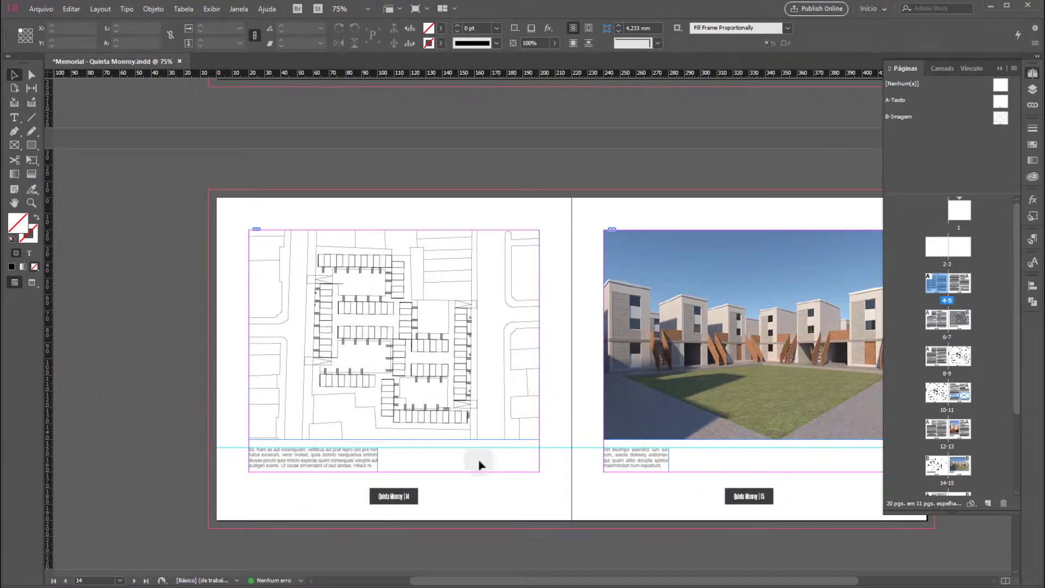
pyautogui.moveTo(554, 403); pyautogui.dragTo(360, 390)
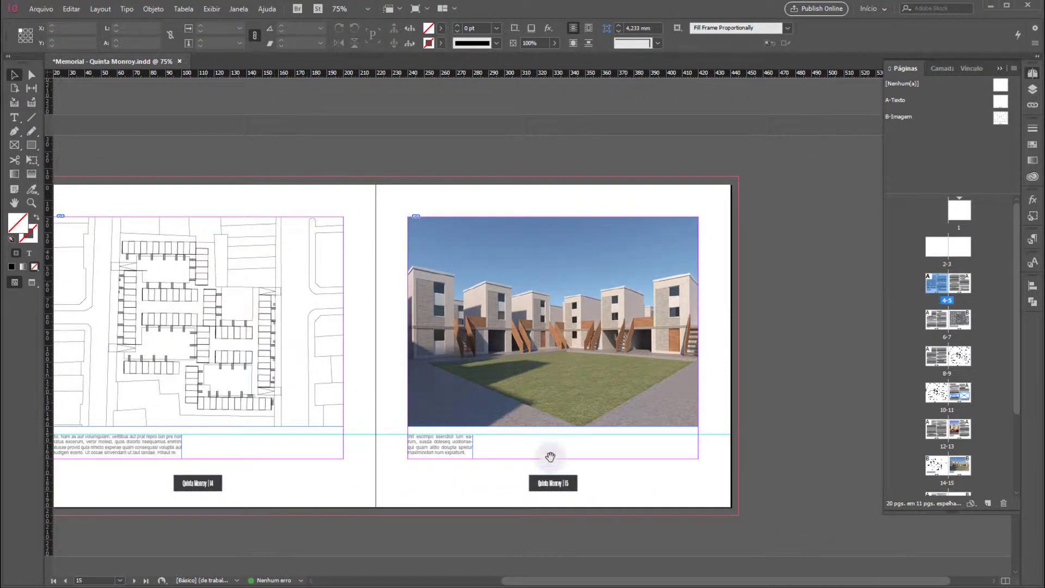
pyautogui.moveTo(551, 456); pyautogui.dragTo(558, 429)
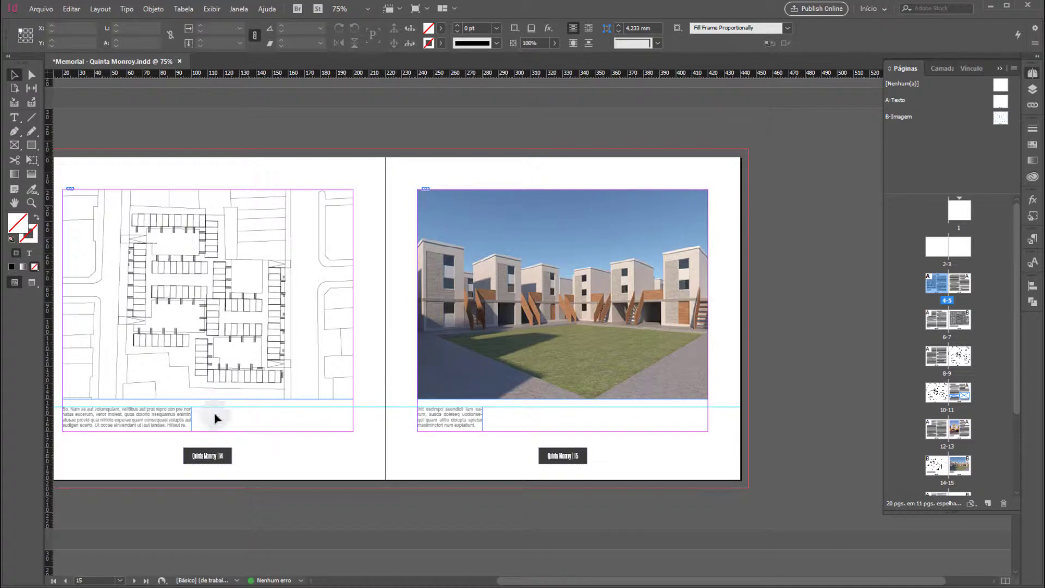
pyautogui.scroll(-10, 215, 418)
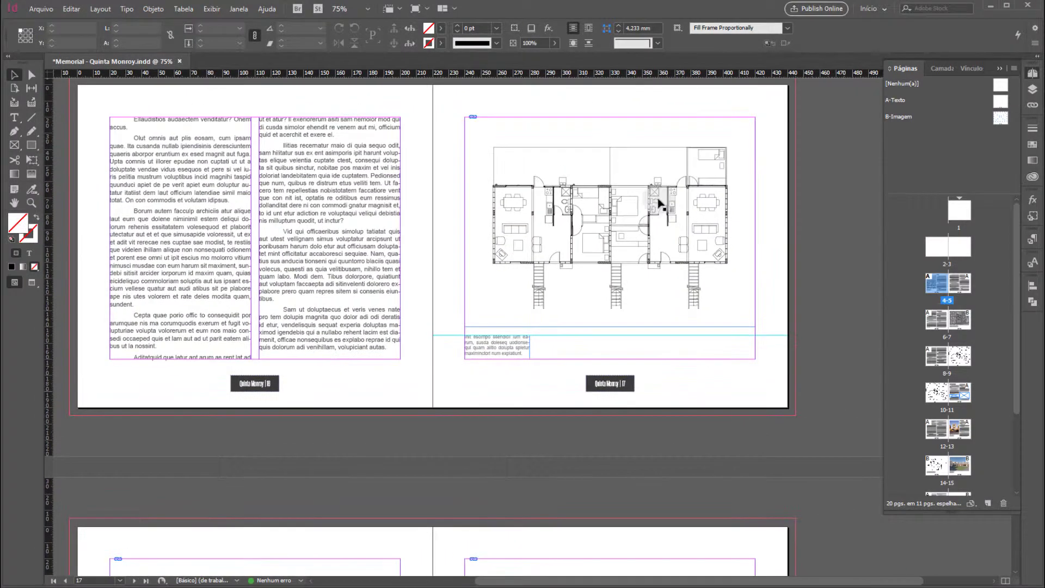
# Examine the elevation drawings and their captions on the spread of pages 18 and 19.
pyautogui.scroll(-10, 659, 203)
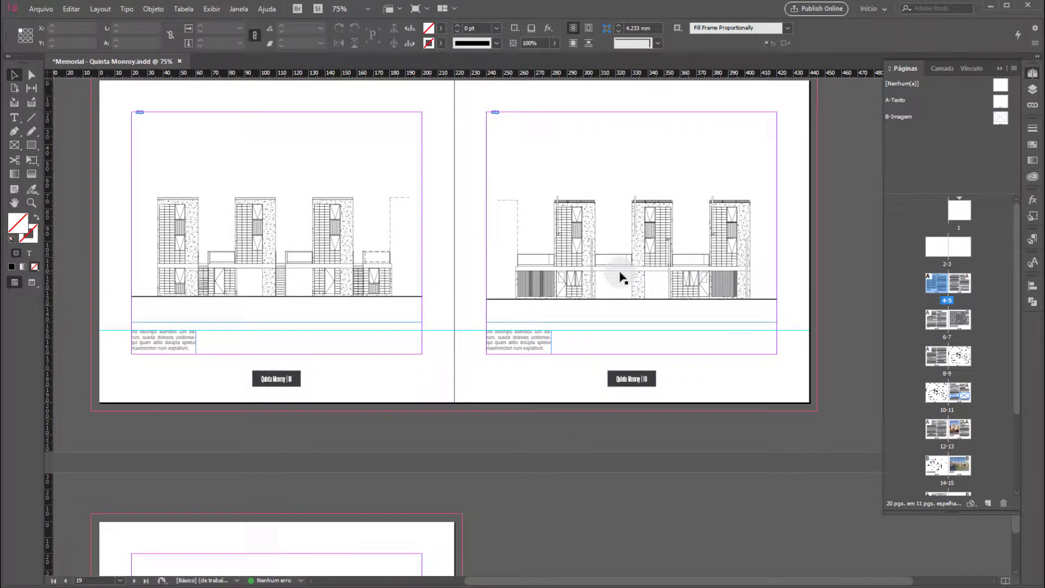
pyautogui.moveTo(497, 415); pyautogui.dragTo(522, 396)
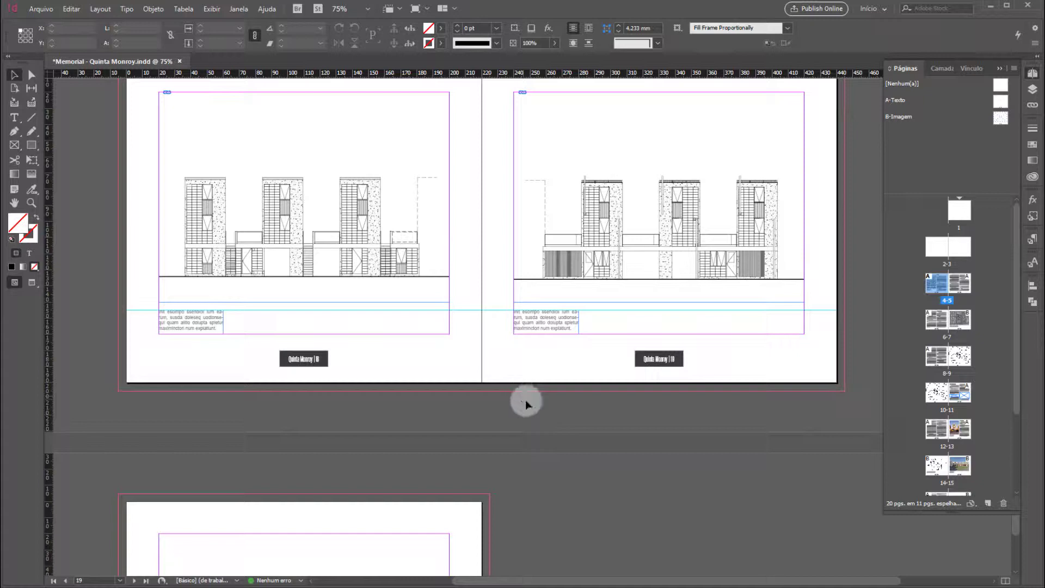
pyautogui.hotkey('ctrl', '-')
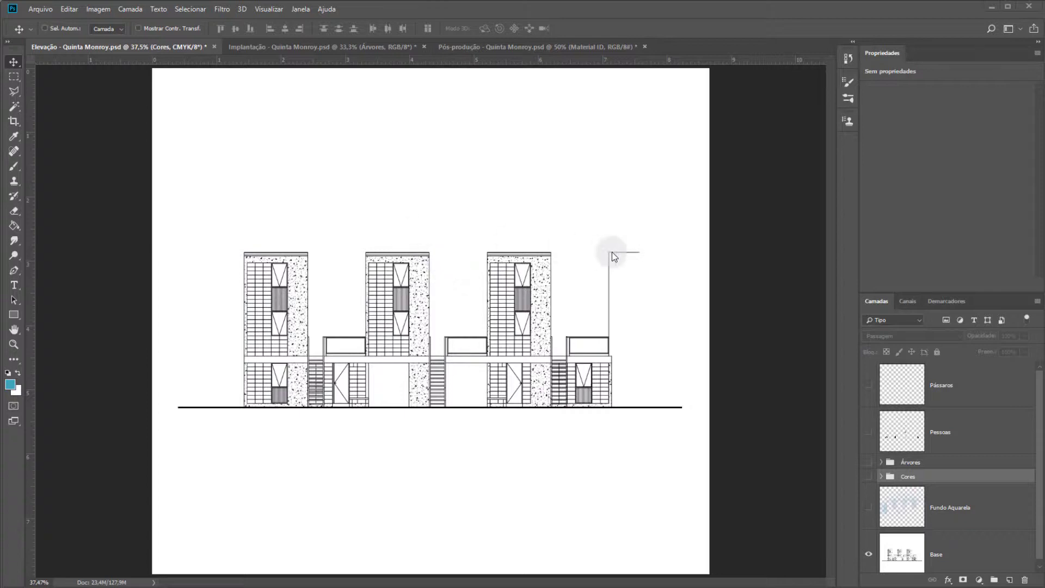
# Show the Fundo Aquarela layer and the Cores group over the base drawing in the Elevação file.
pyautogui.scroll(-1, 597, 248)
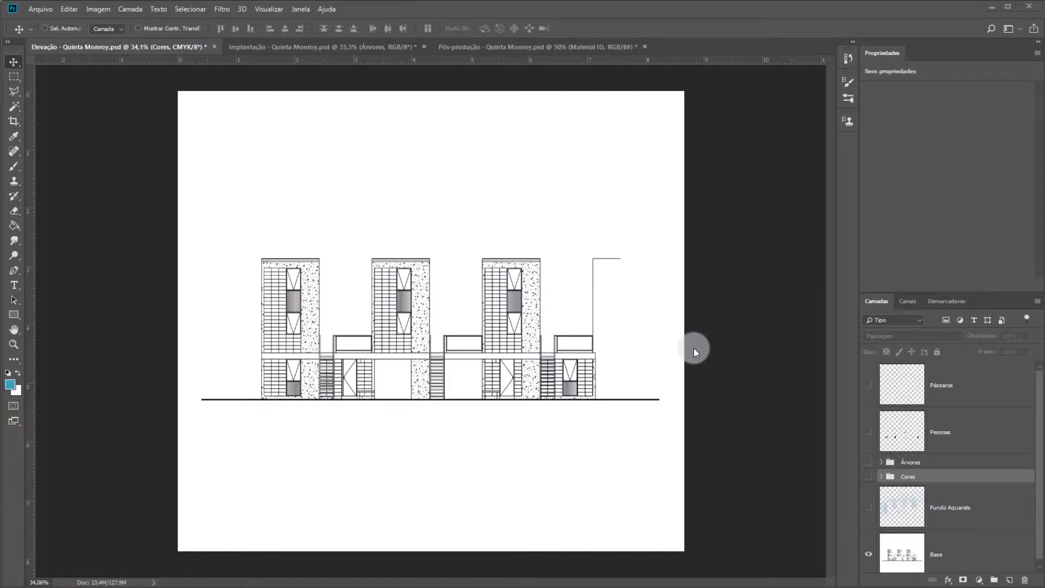
pyautogui.scroll(-1, 987, 497)
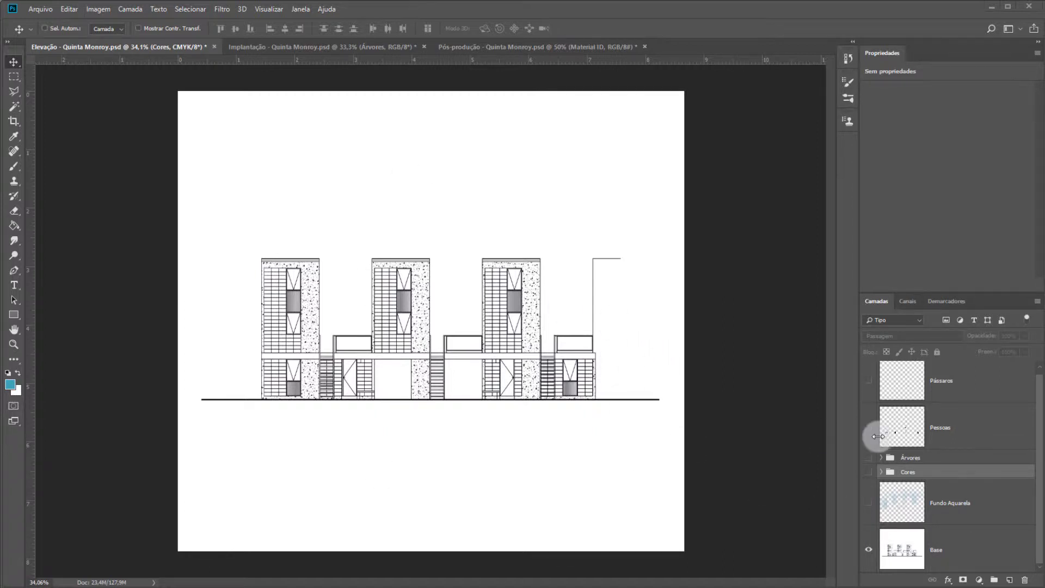
pyautogui.click(868, 504)
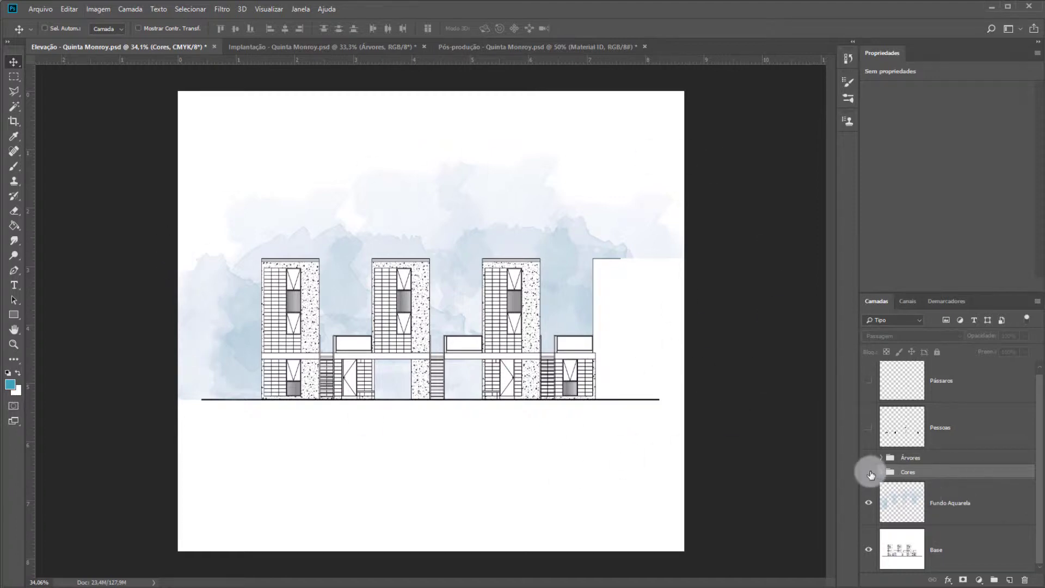
pyautogui.click(870, 473)
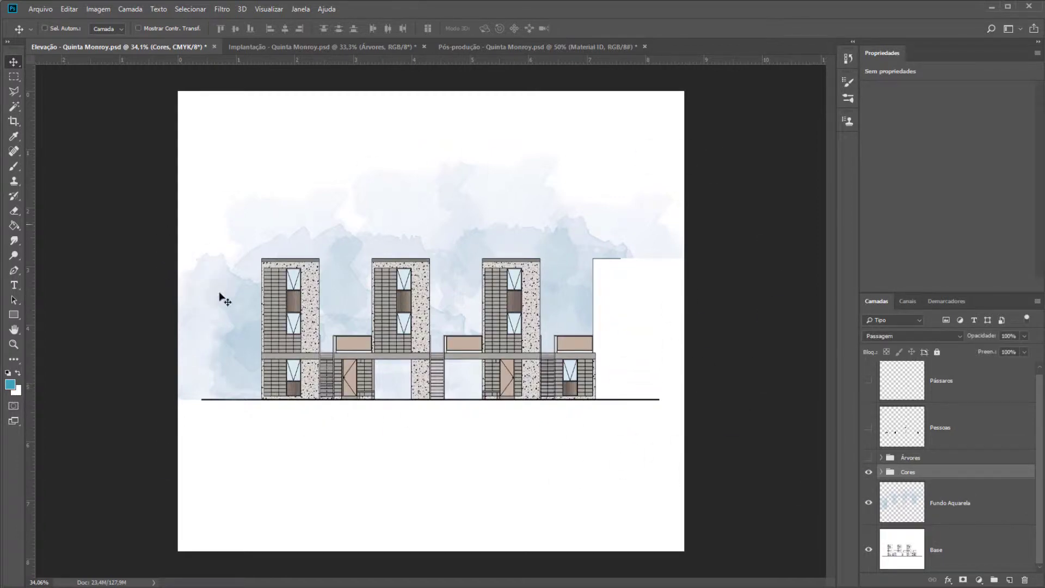
pyautogui.click(502, 315)
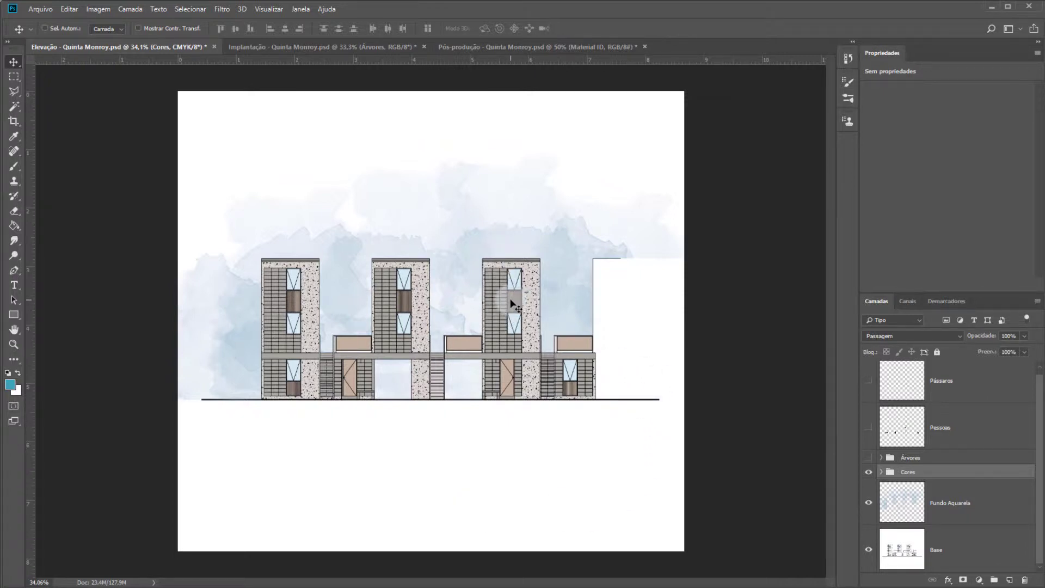
# Show the Árvores group and the Pessoas and Pássaros layers in the elevation.
pyautogui.click(869, 458)
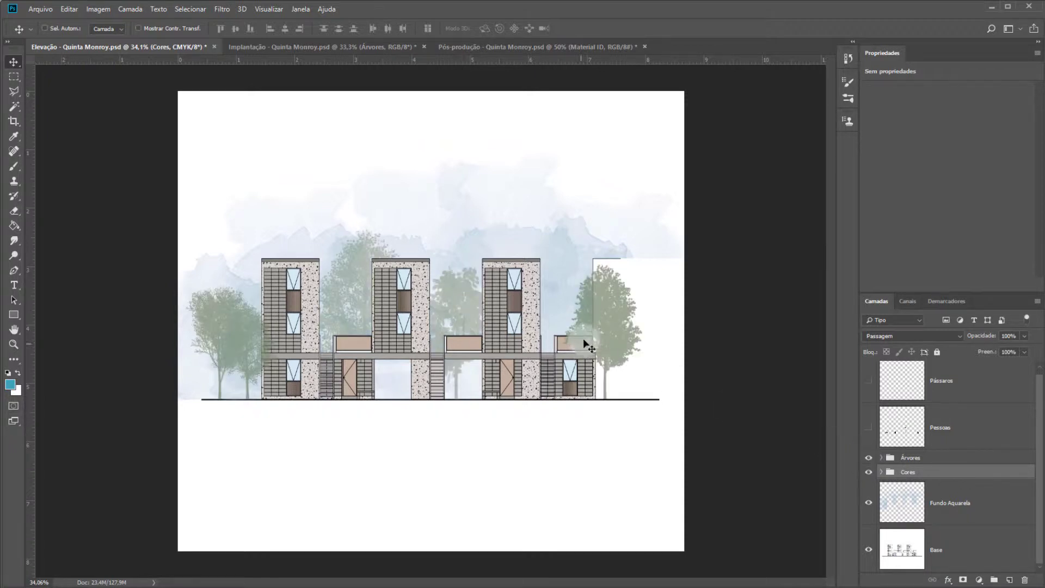
pyautogui.click(869, 431)
pyautogui.click(877, 392)
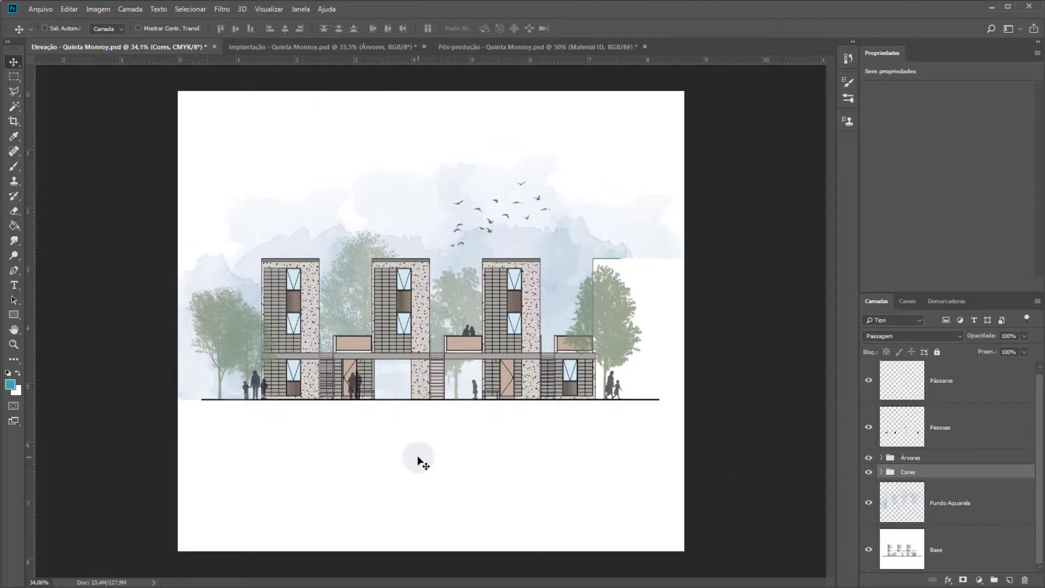
# Switch to the Implantação file and show its Entorno and Calçada layers over the site plan.
pyautogui.click(272, 47)
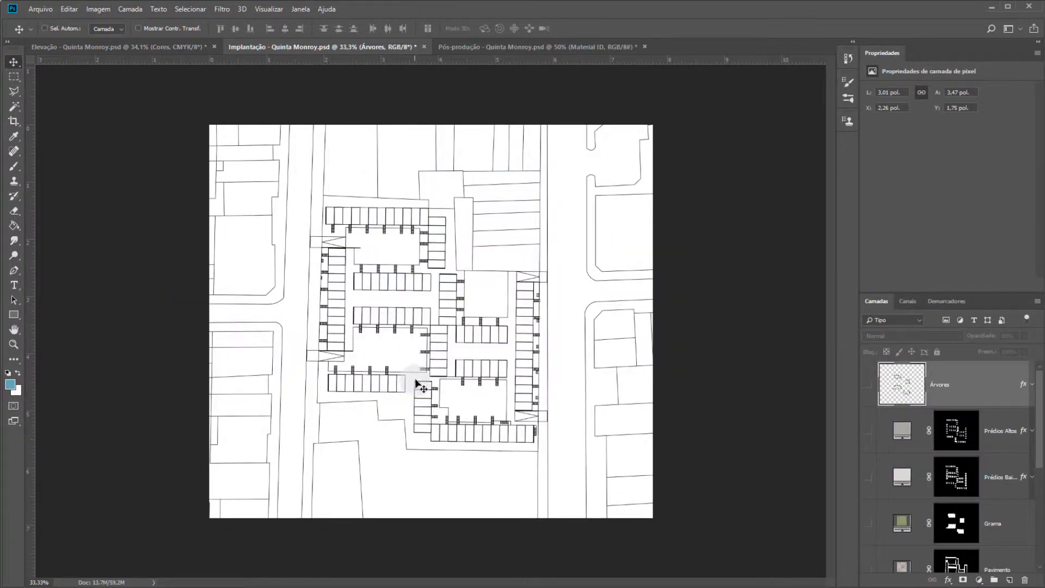
pyautogui.scroll(2, 415, 380)
pyautogui.scroll(-1, 415, 384)
pyautogui.scroll(-3, 984, 462)
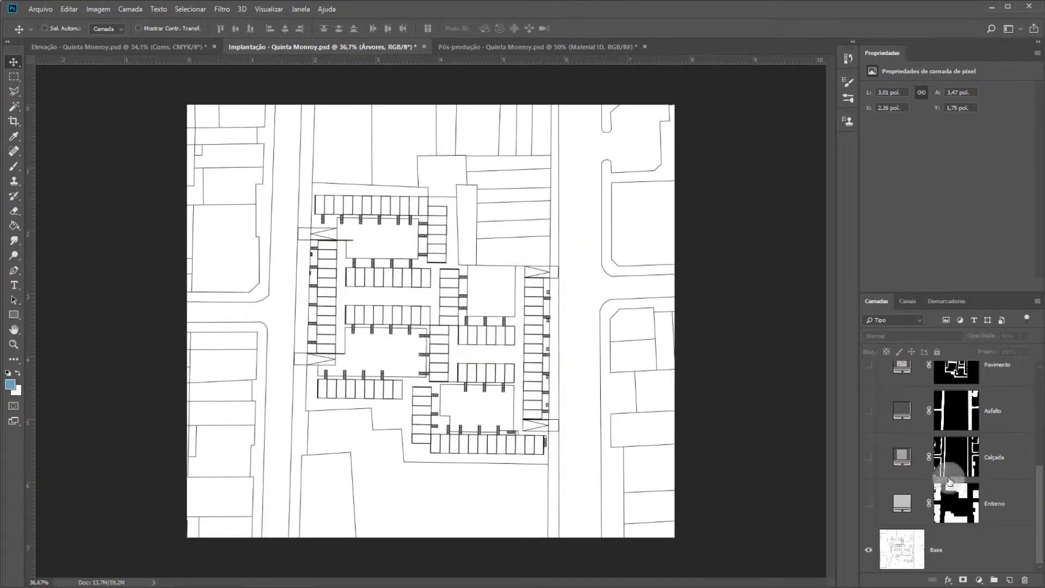
pyautogui.click(868, 504)
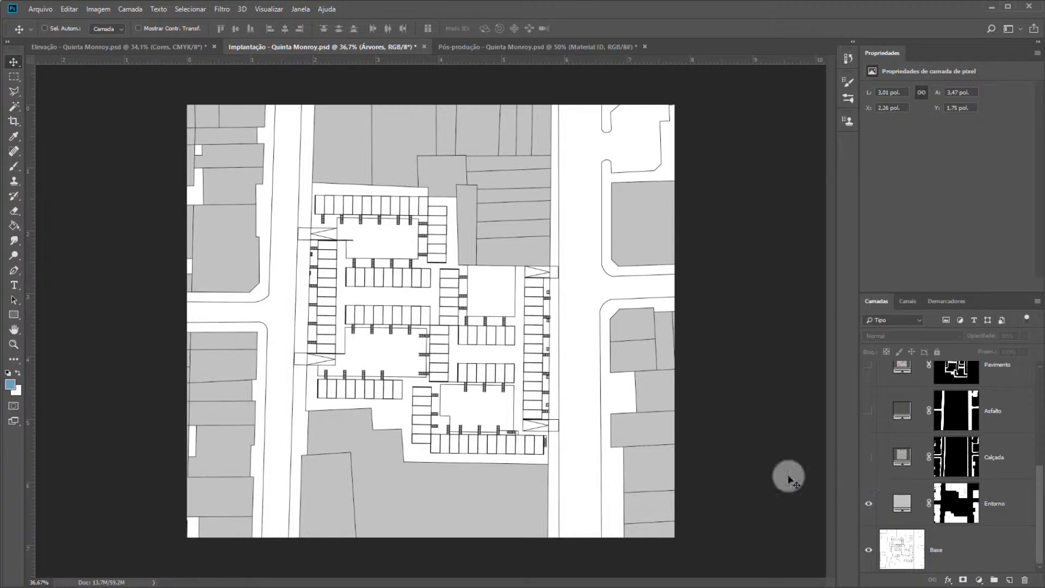
pyautogui.click(868, 456)
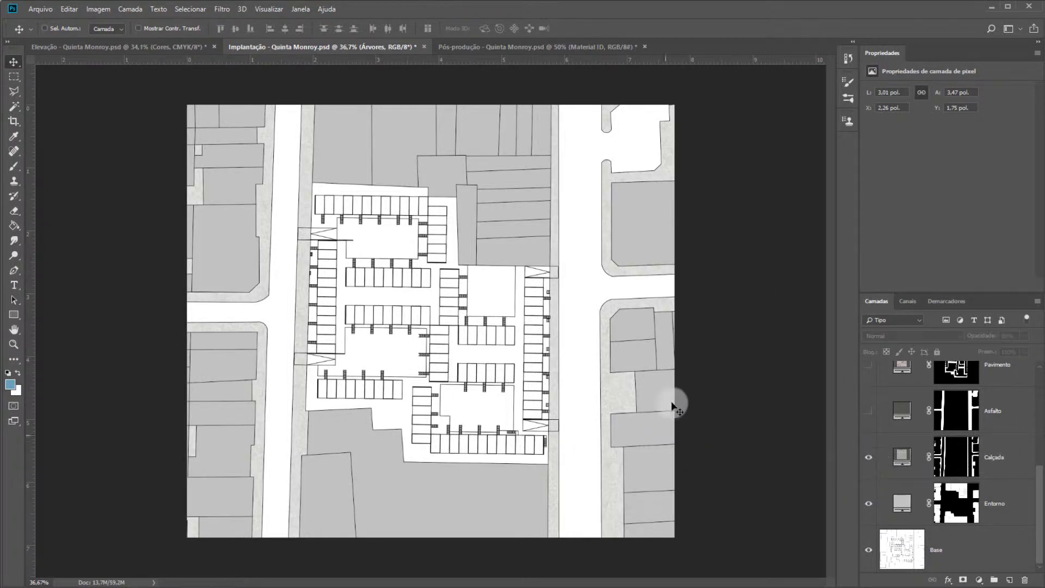
# Show the Asfalto and Pavimento layers in the site plan and inspect the sidewalk and paving textures up close.
pyautogui.scroll(9, 628, 428)
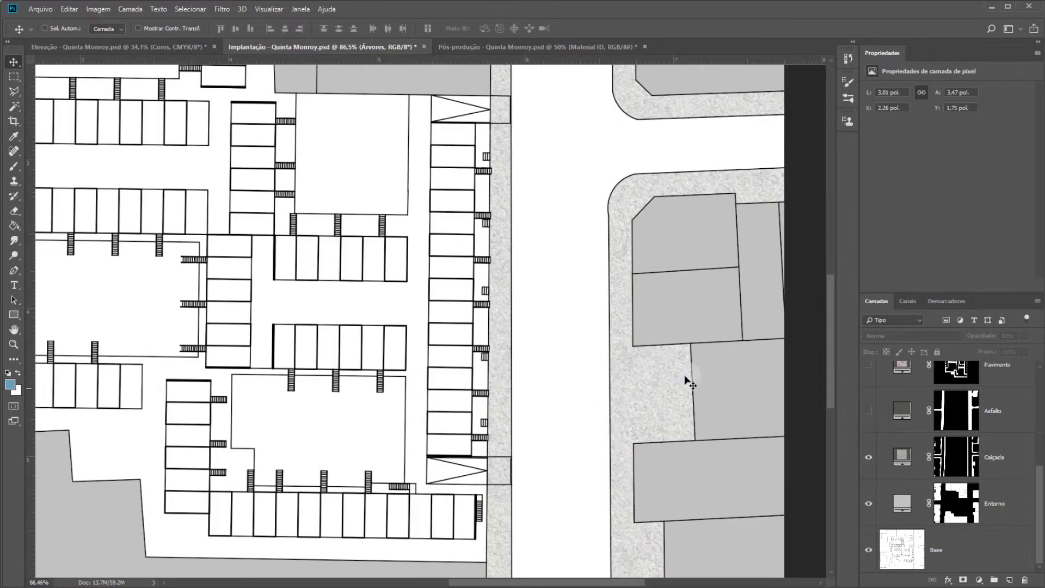
pyautogui.click(869, 411)
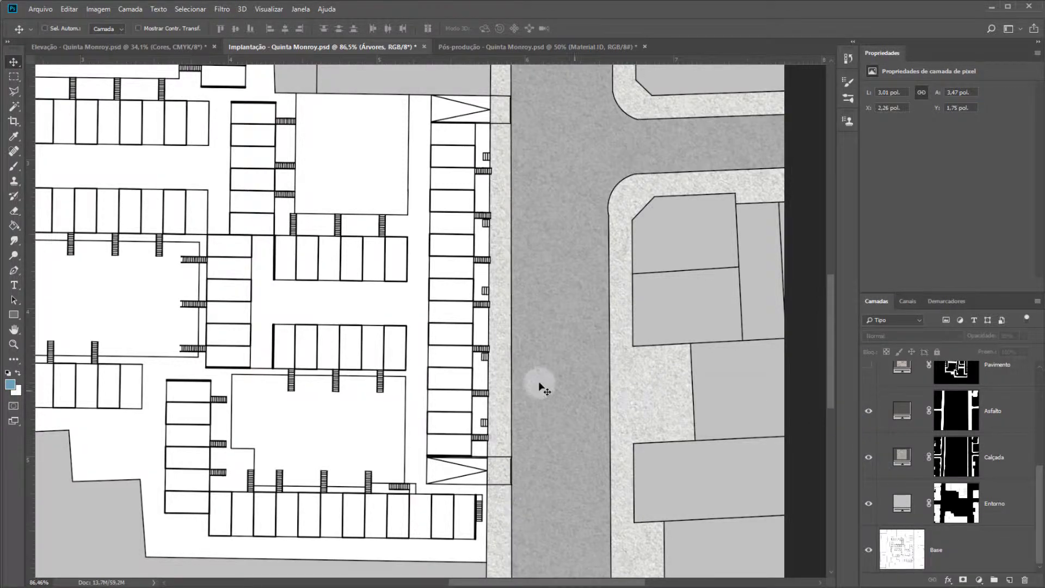
pyautogui.scroll(-3, 523, 386)
pyautogui.scroll(-1, 522, 386)
pyautogui.scroll(1, 886, 409)
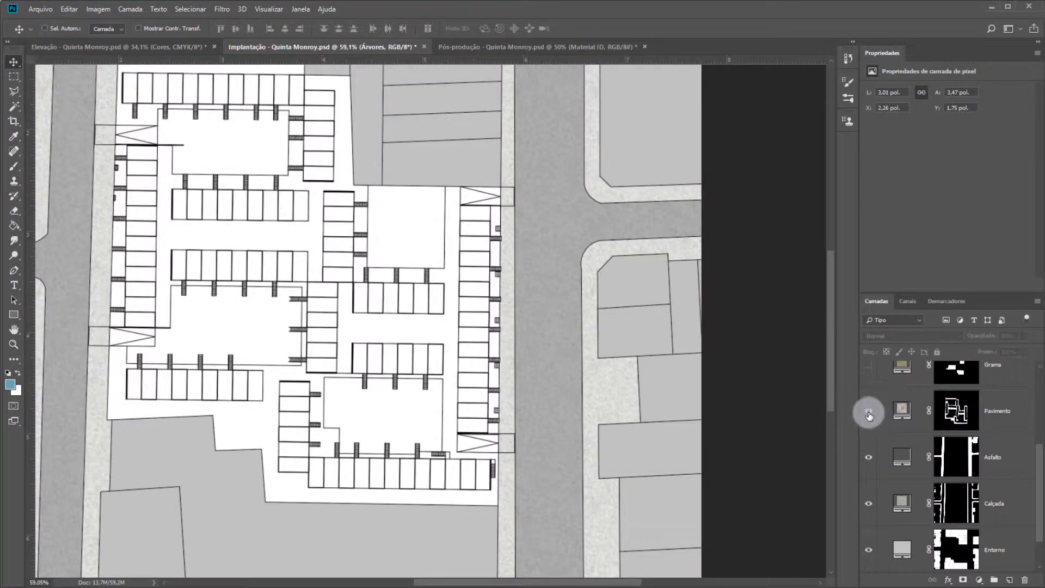
pyautogui.click(869, 411)
pyautogui.scroll(-2, 512, 375)
pyautogui.scroll(5, 361, 308)
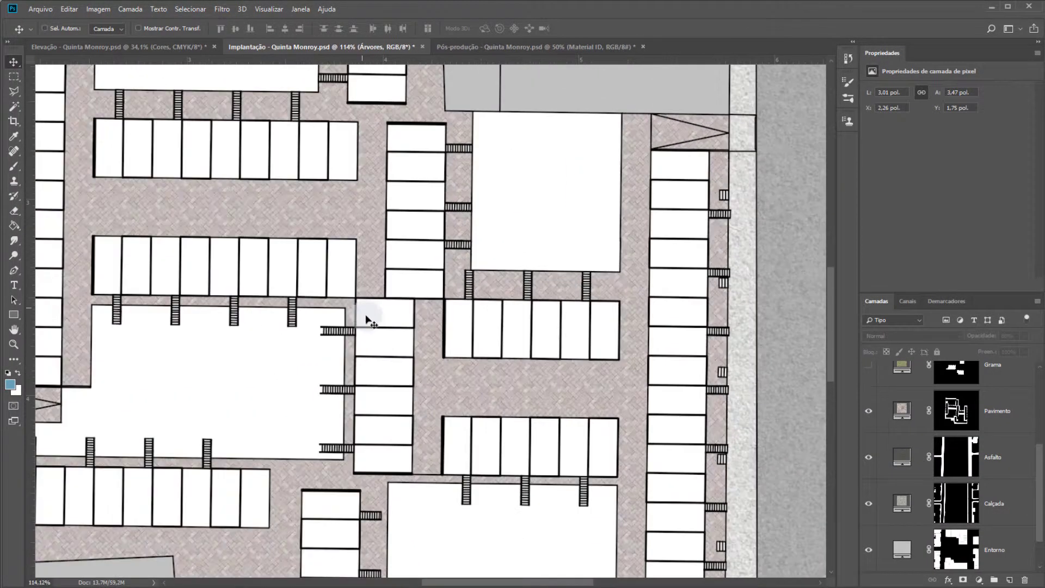
# Show the Grama layer and both Prédios layers in the site plan.
pyautogui.scroll(-2, 594, 387)
pyautogui.scroll(-3, 593, 387)
pyautogui.scroll(2, 956, 419)
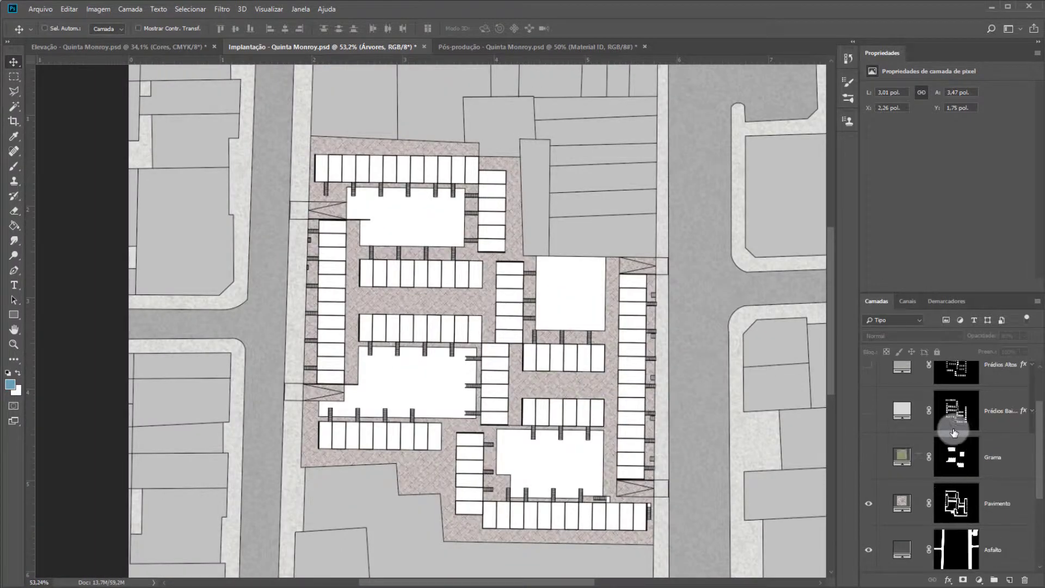
pyautogui.click(869, 457)
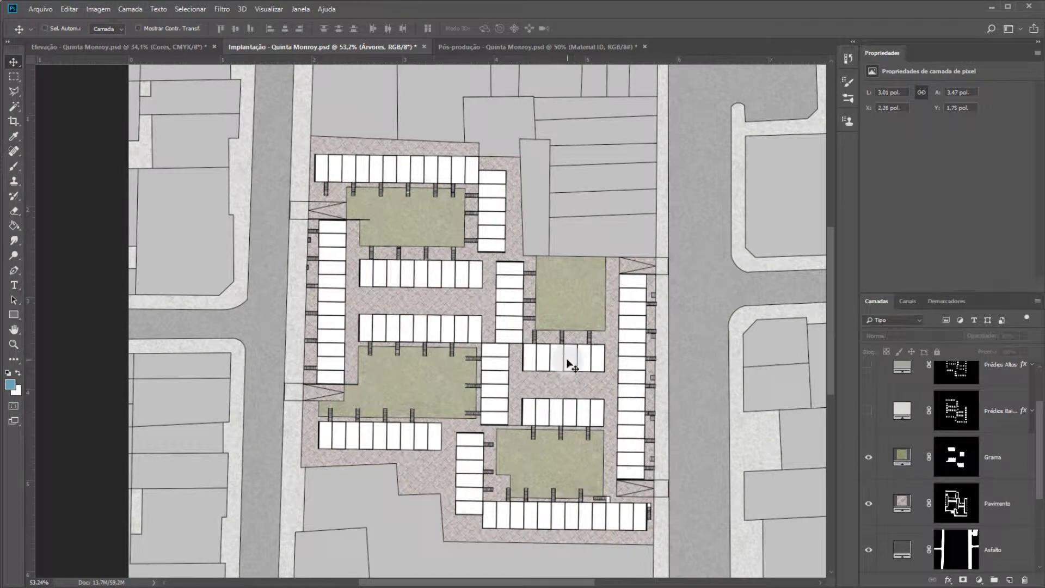
pyautogui.scroll(-2, 517, 361)
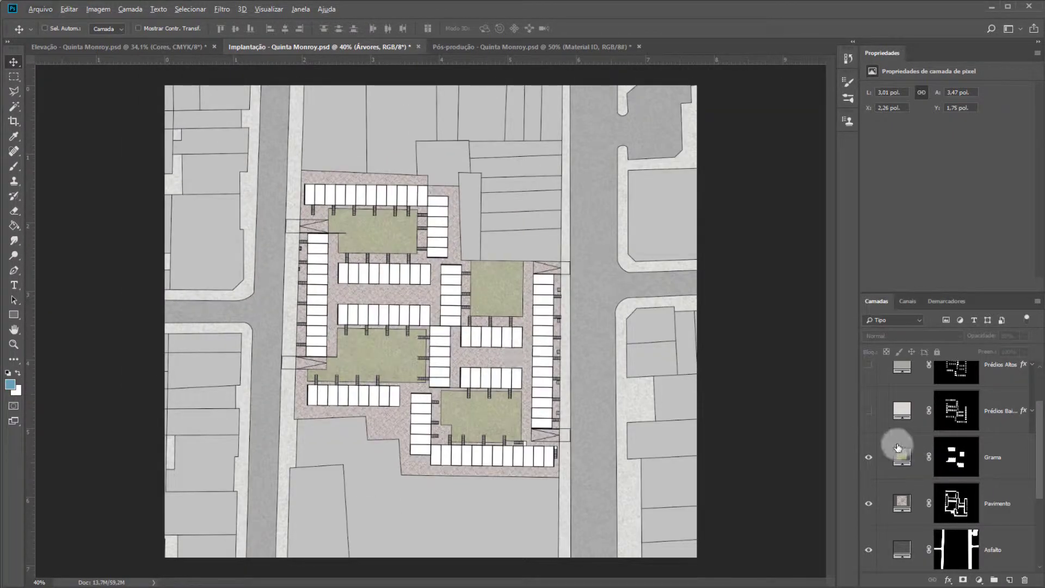
pyautogui.scroll(1, 882, 424)
pyautogui.moveTo(869, 452); pyautogui.dragTo(870, 418)
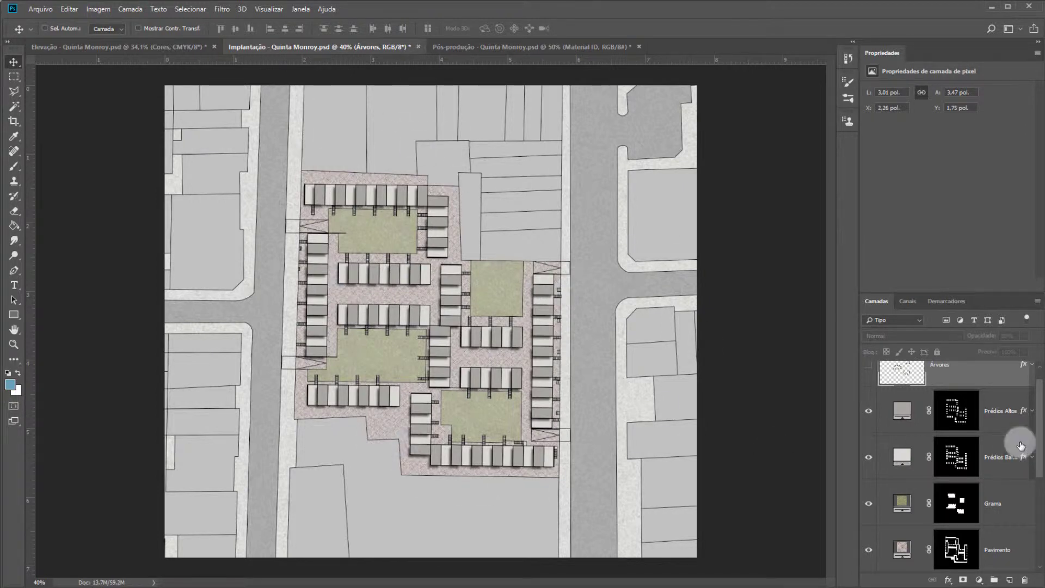
# Show the Árvores layer in the site plan and inspect the courtyard trees and their shadows up close.
pyautogui.scroll(1, 1006, 440)
pyautogui.click(869, 385)
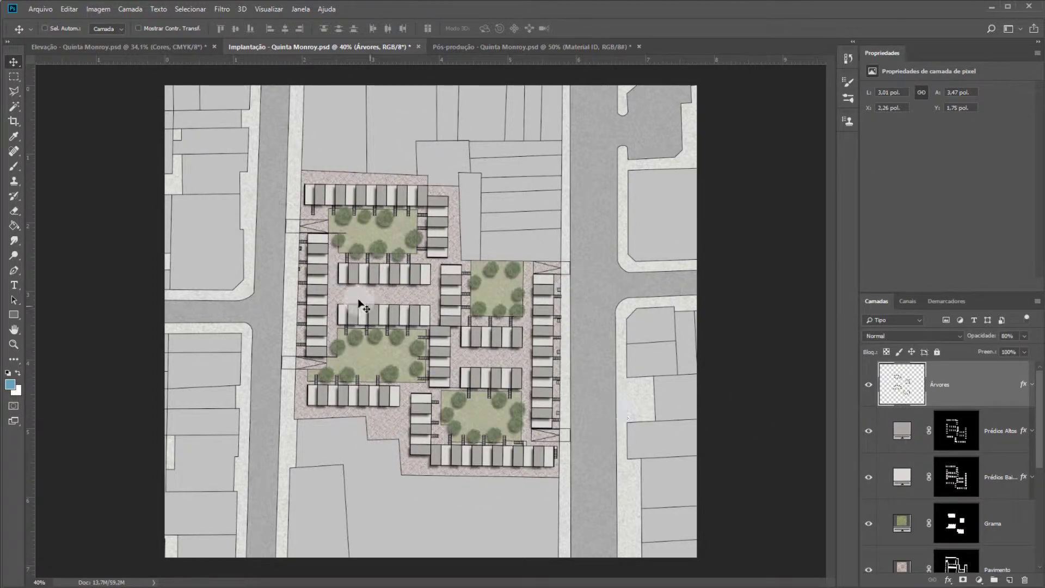
pyautogui.scroll(10, 511, 266)
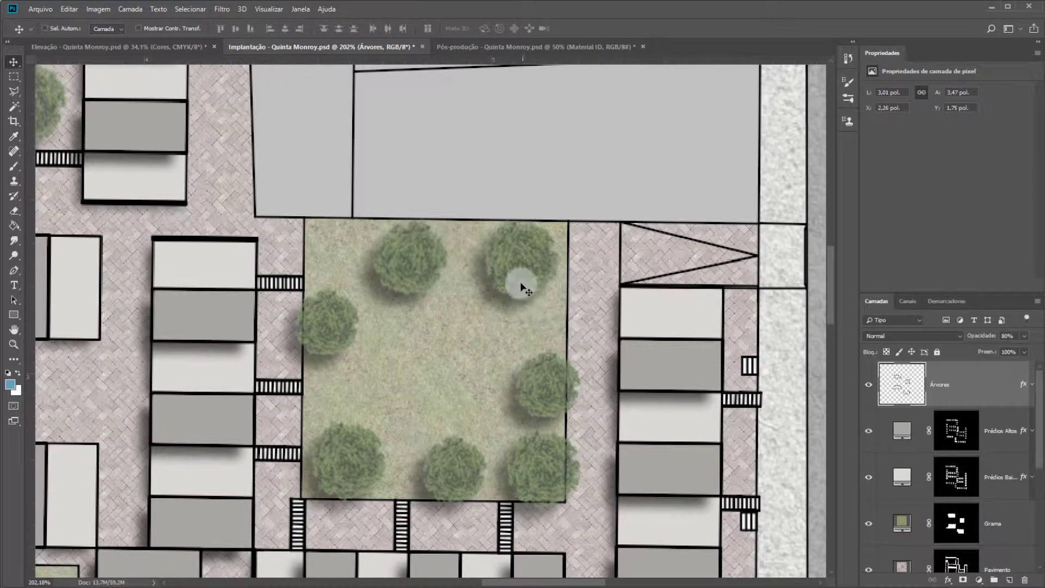
pyautogui.scroll(-9, 500, 288)
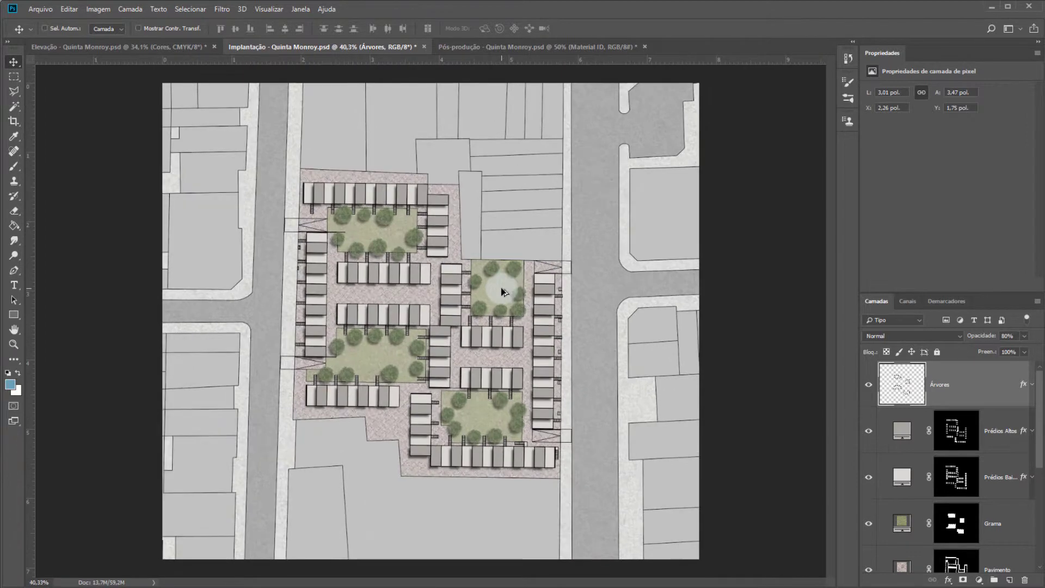
# Switch to the Pós-produção file and show the Pavimento layer over the base render.
pyautogui.click(143, 48)
pyautogui.click(348, 49)
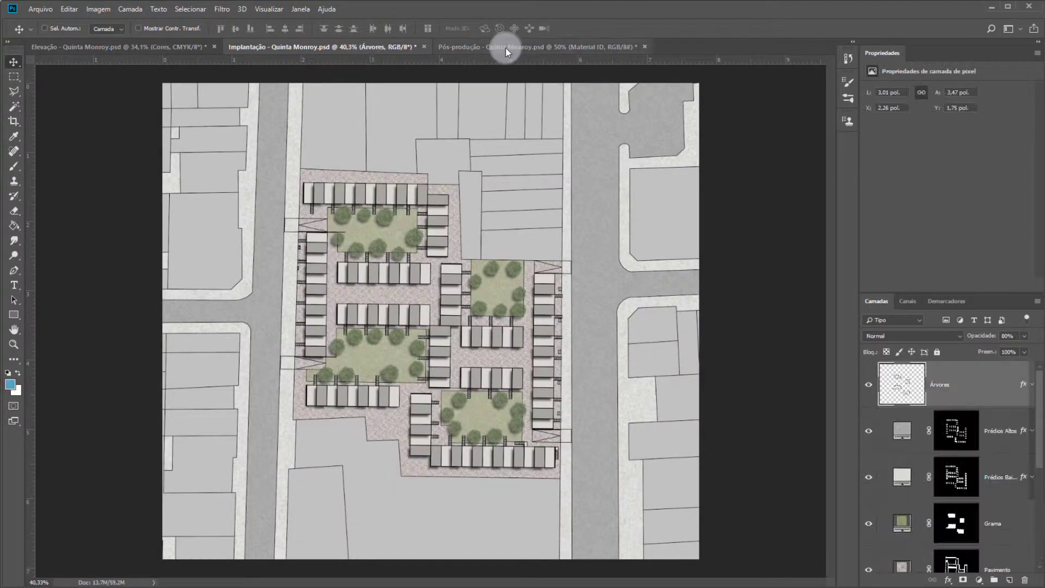
pyautogui.click(505, 47)
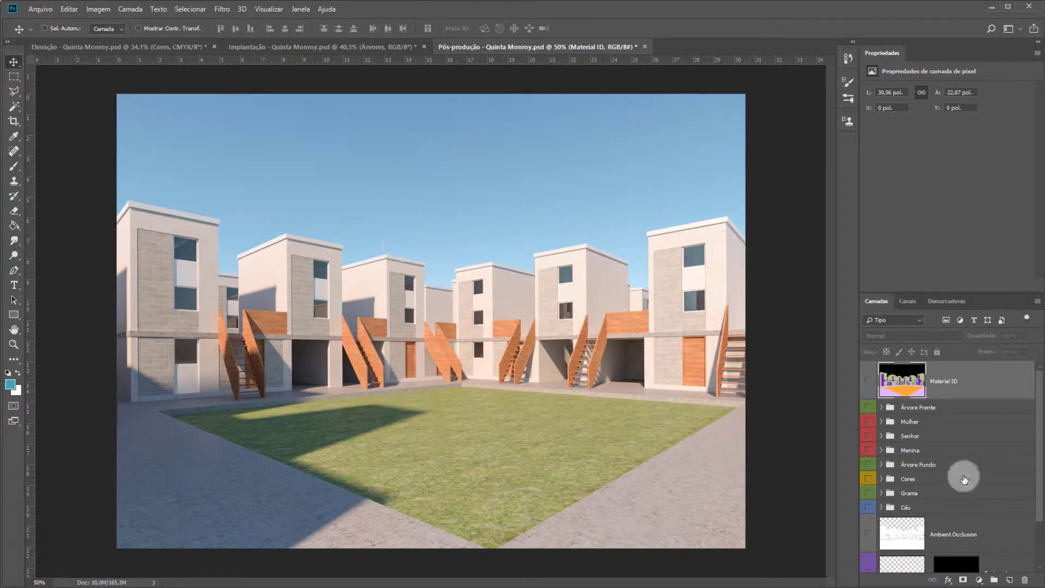
pyautogui.scroll(-2, 961, 479)
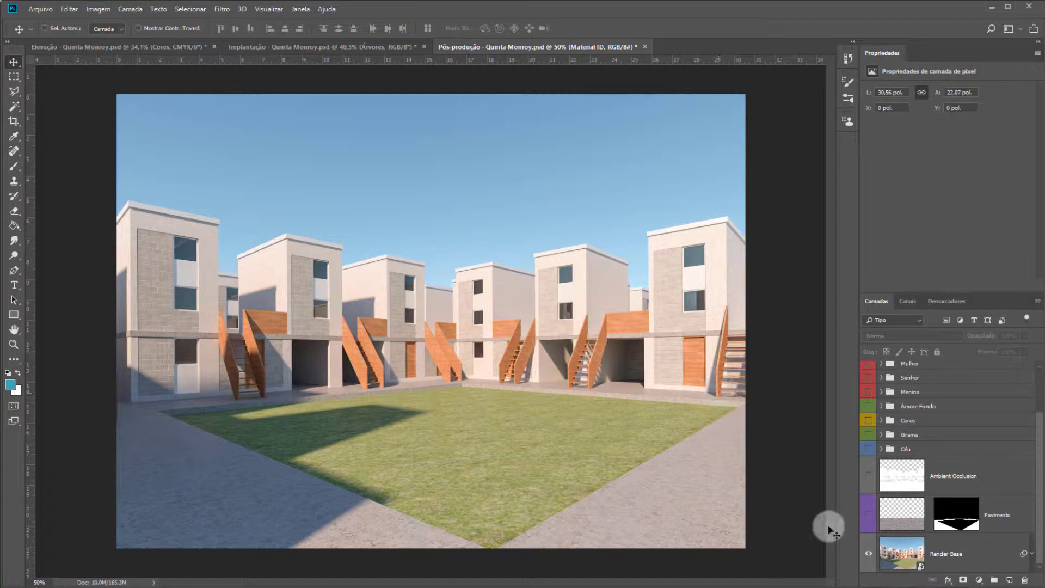
pyautogui.click(869, 515)
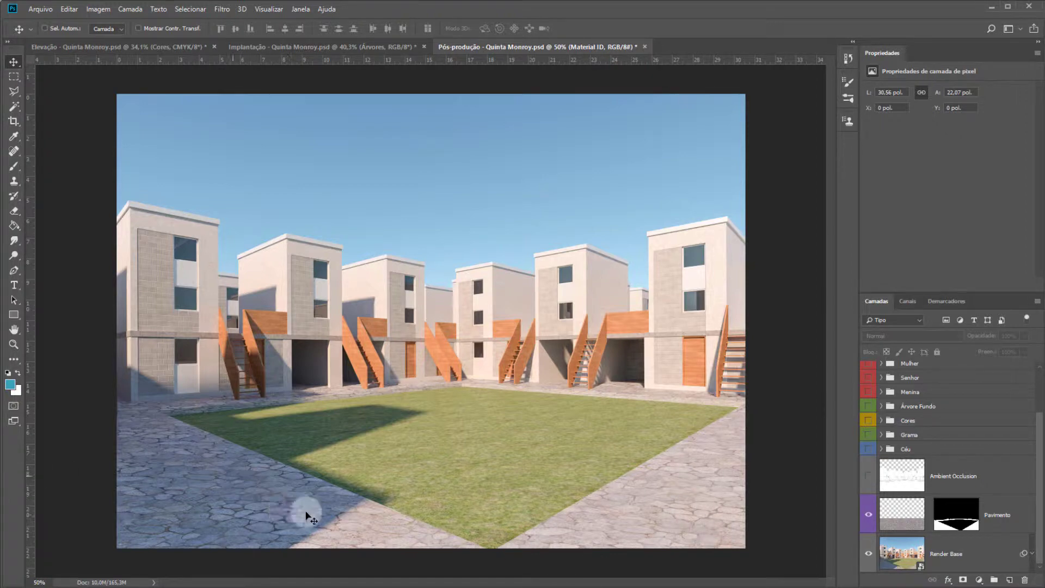
# Compare the render with and without the Ambient Occlusion layer, leaving the layer shown.
pyautogui.click(868, 476)
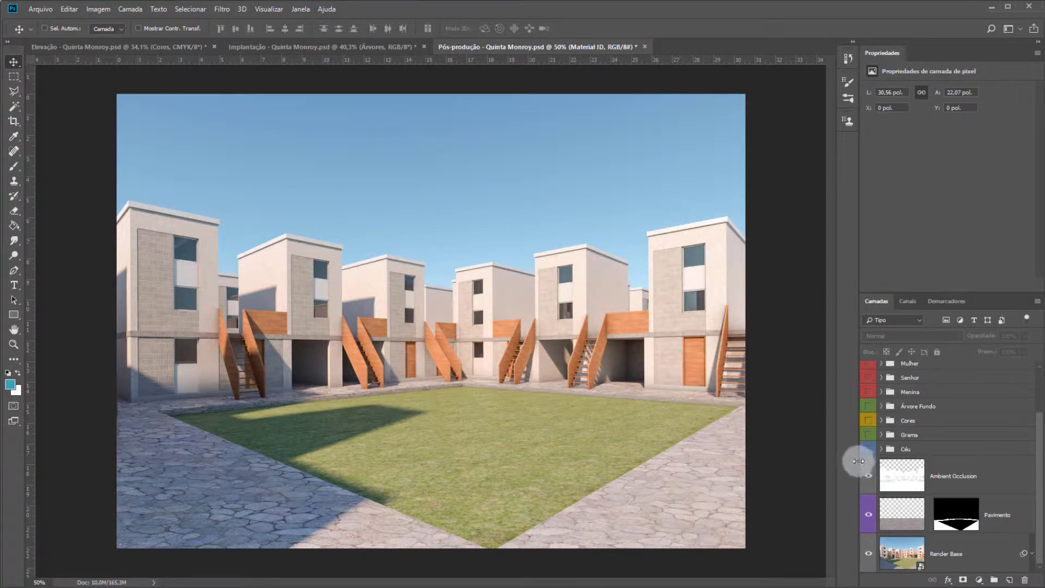
pyautogui.click(868, 476)
pyautogui.click(867, 476)
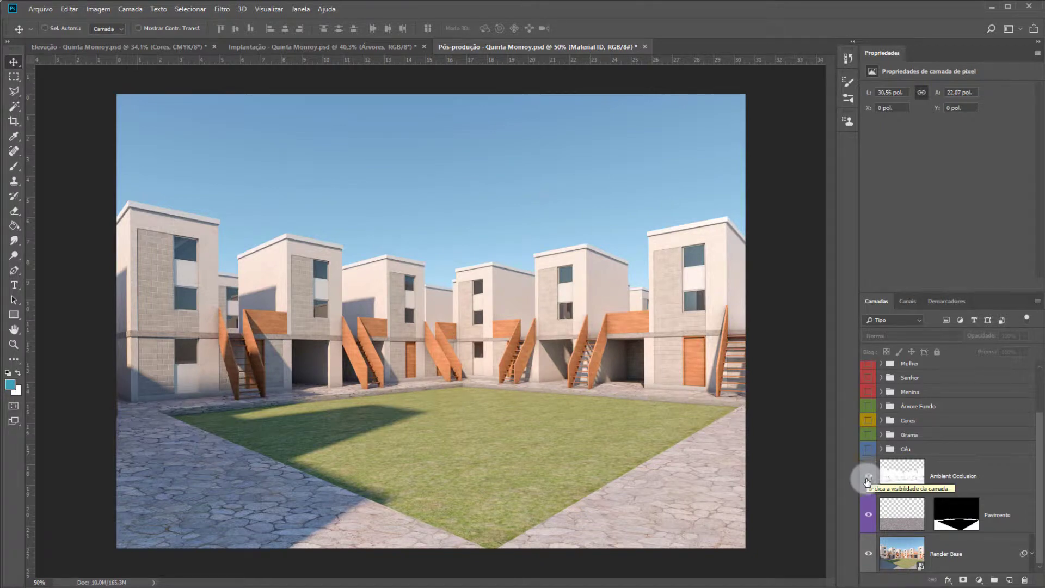
pyautogui.click(867, 476)
pyautogui.click(868, 476)
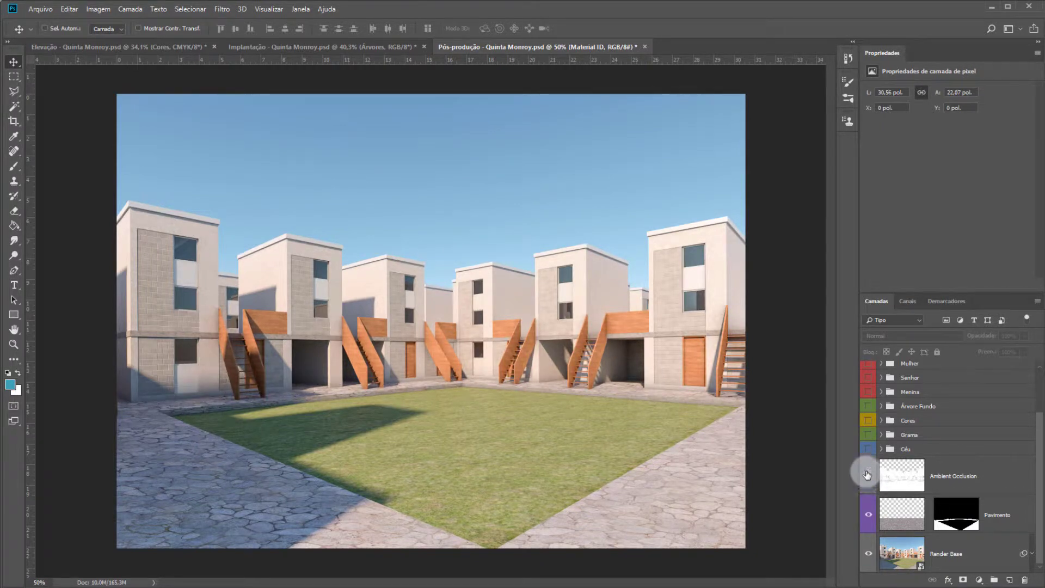
# Show the Céu, Grama and Cores groups in the render.
pyautogui.click(868, 448)
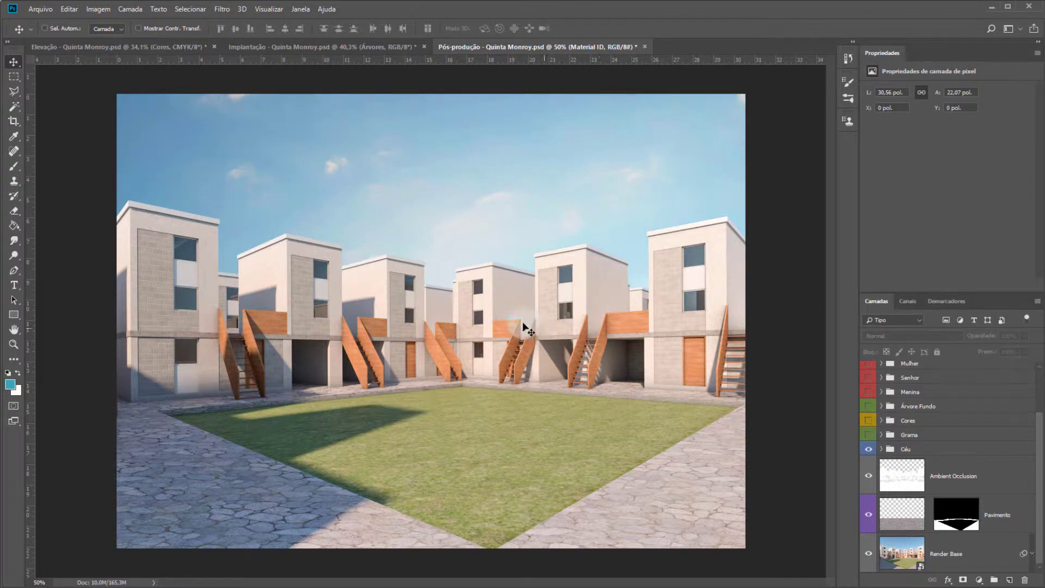
pyautogui.click(871, 437)
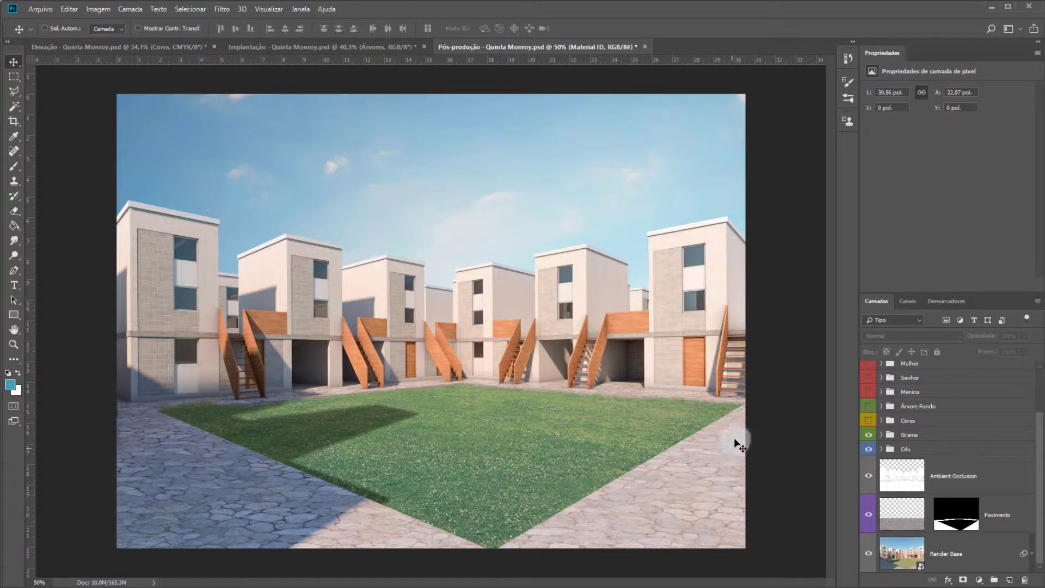
pyautogui.click(862, 420)
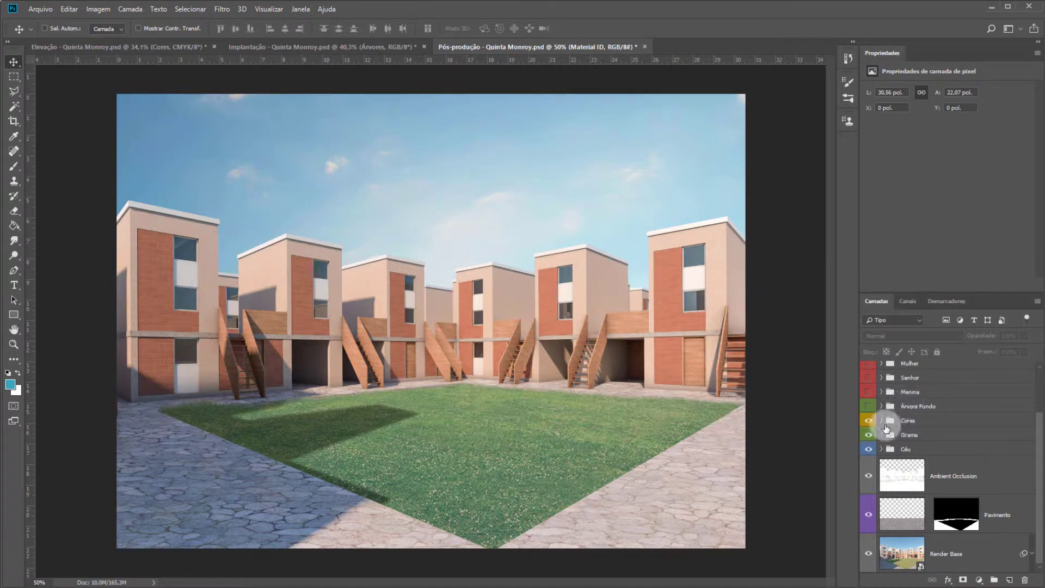
# Show the Árvore Fundo, Menina, Senhor, Mulher and Árvore Frente groups in the render.
pyautogui.click(869, 407)
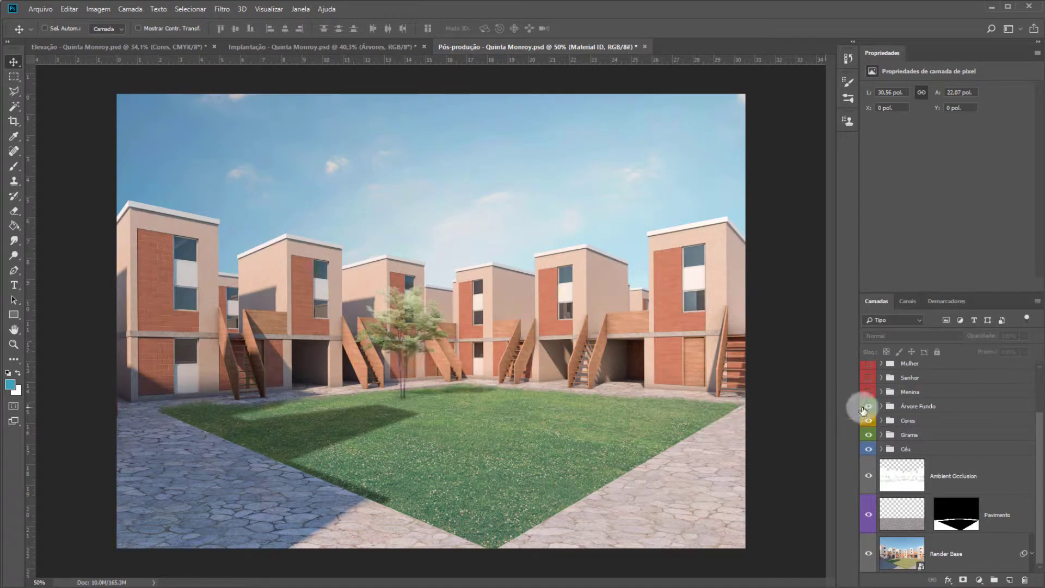
pyautogui.click(868, 392)
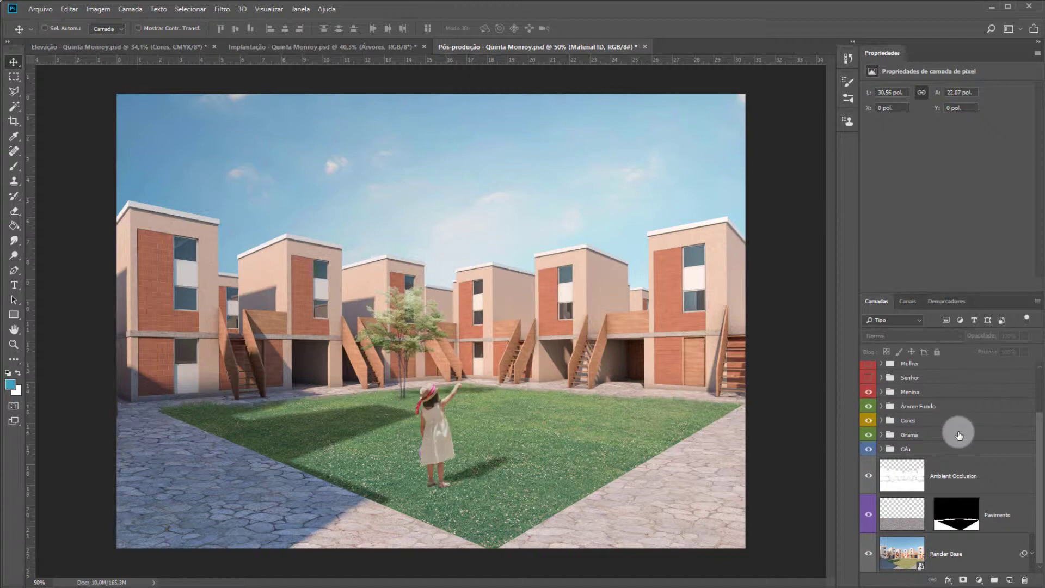
pyautogui.scroll(2, 950, 442)
pyautogui.click(869, 436)
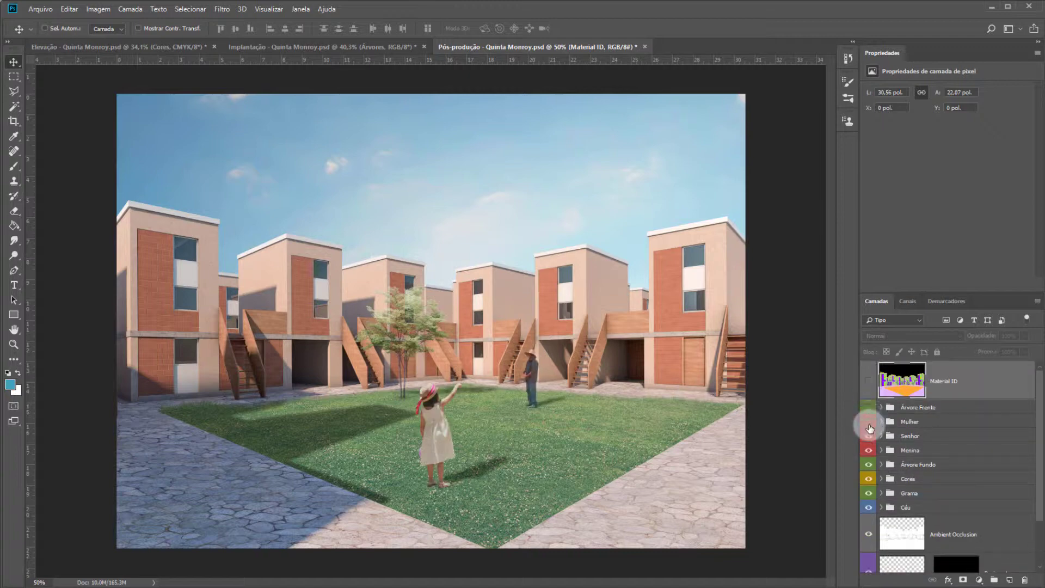
pyautogui.click(869, 423)
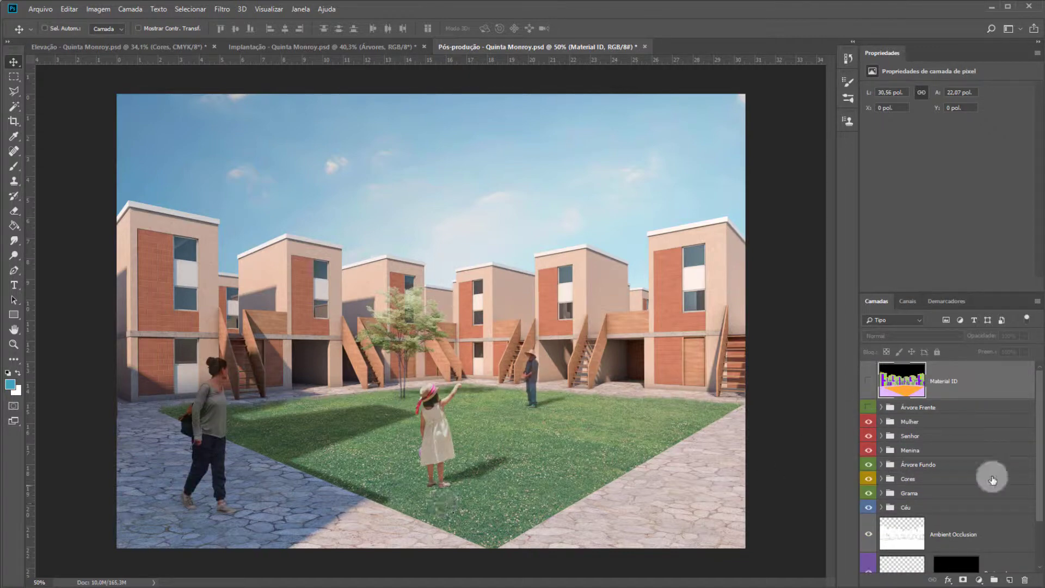
pyautogui.click(868, 407)
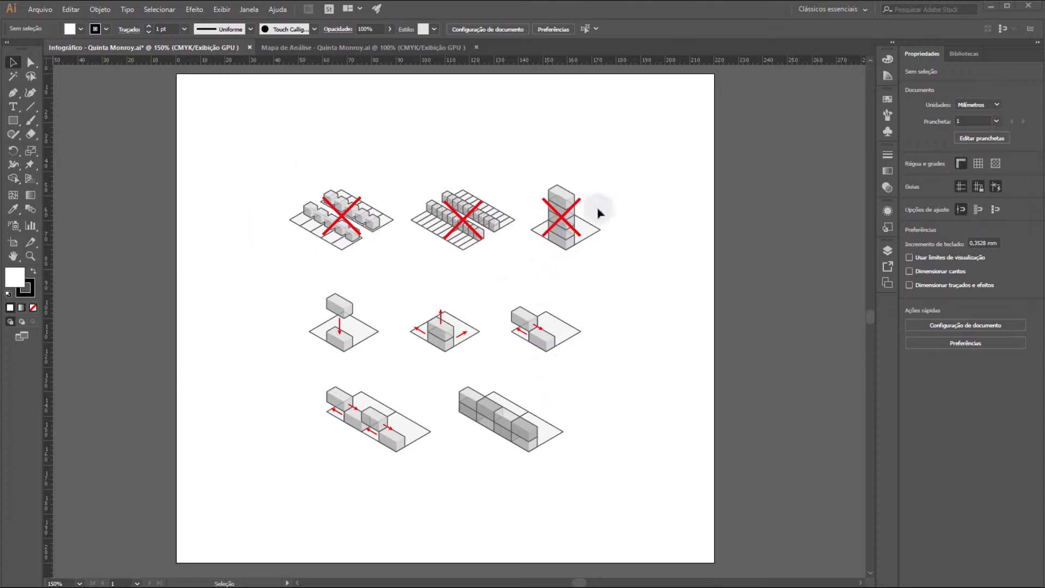
# Switch to the Infográfico file in Illustrator and examine the isometric block diagrams up close and as a whole.
pyautogui.scroll(5, 350, 323)
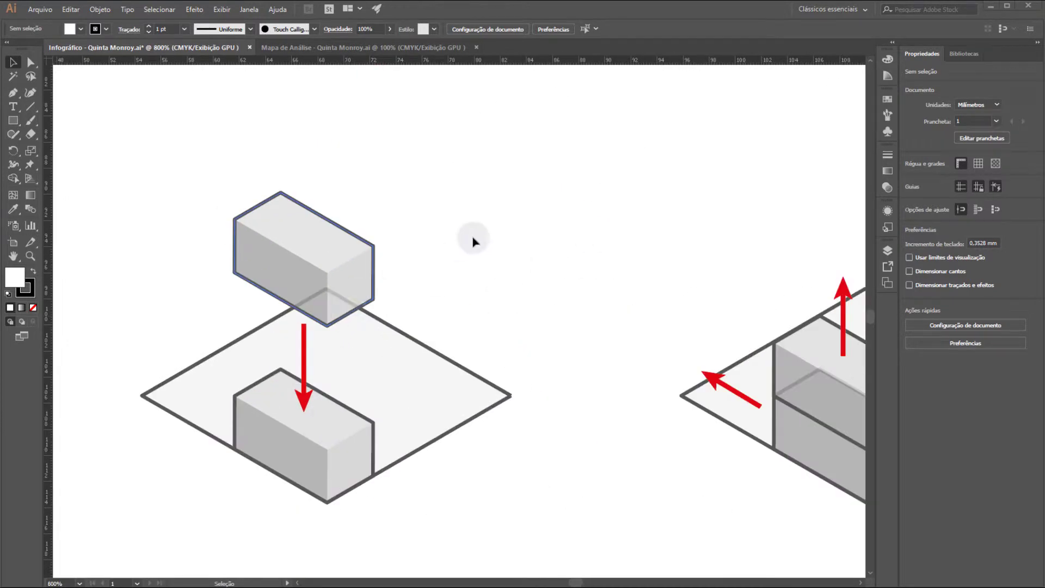
pyautogui.scroll(10, 248, 237)
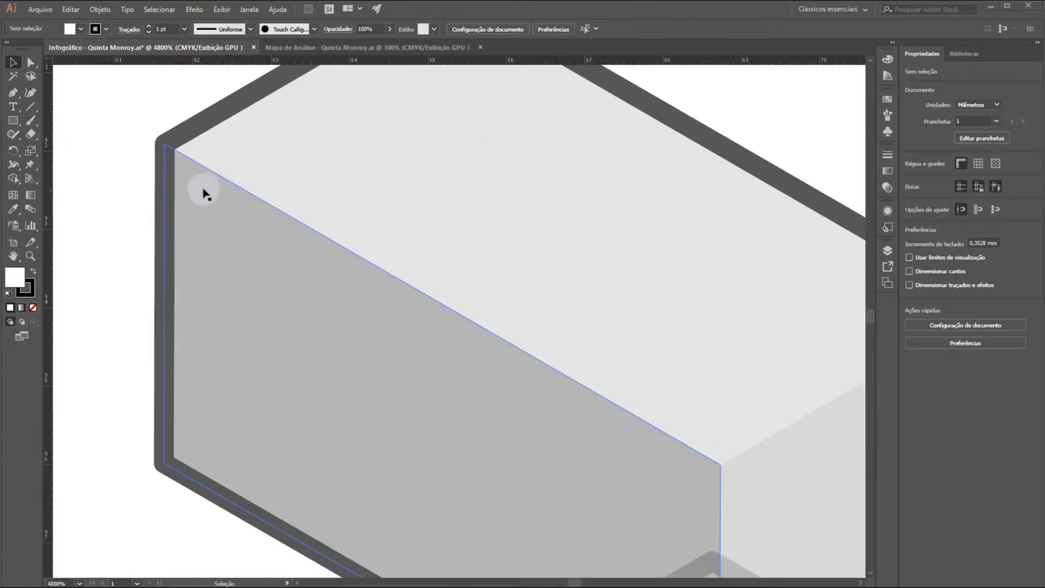
pyautogui.scroll(-10, 275, 190)
pyautogui.scroll(5, 518, 267)
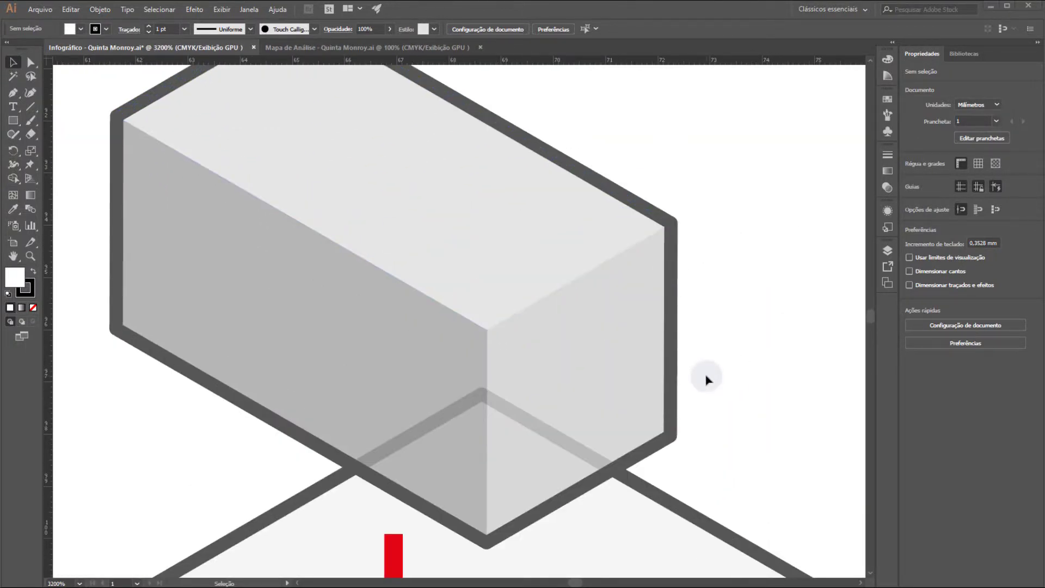
pyautogui.scroll(-8, 665, 280)
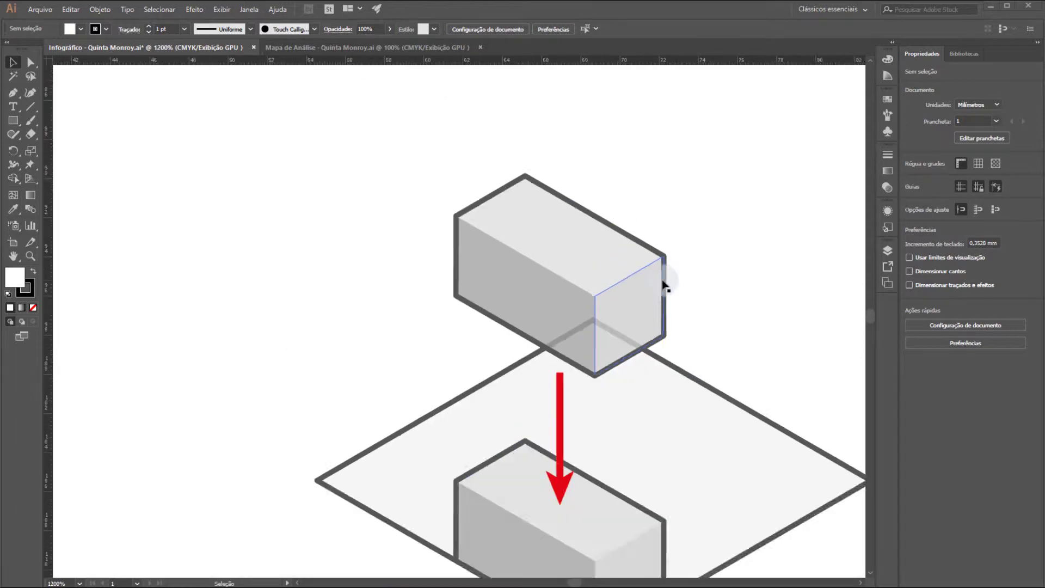
pyautogui.press('h')
pyautogui.moveTo(704, 238); pyautogui.dragTo(441, 255)
pyautogui.press('v')
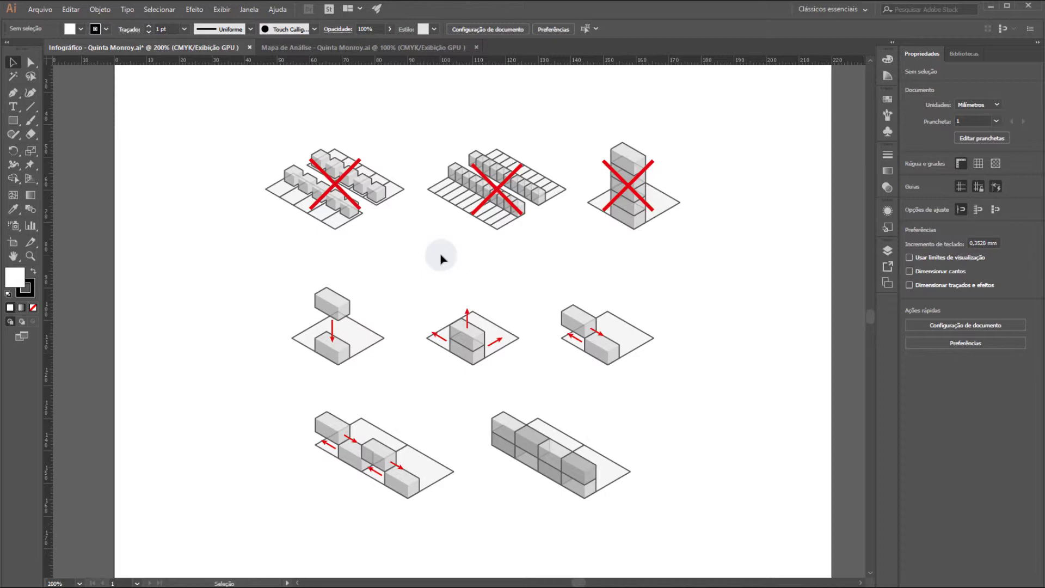
pyautogui.scroll(-2, 443, 303)
pyautogui.scroll(1, 469, 287)
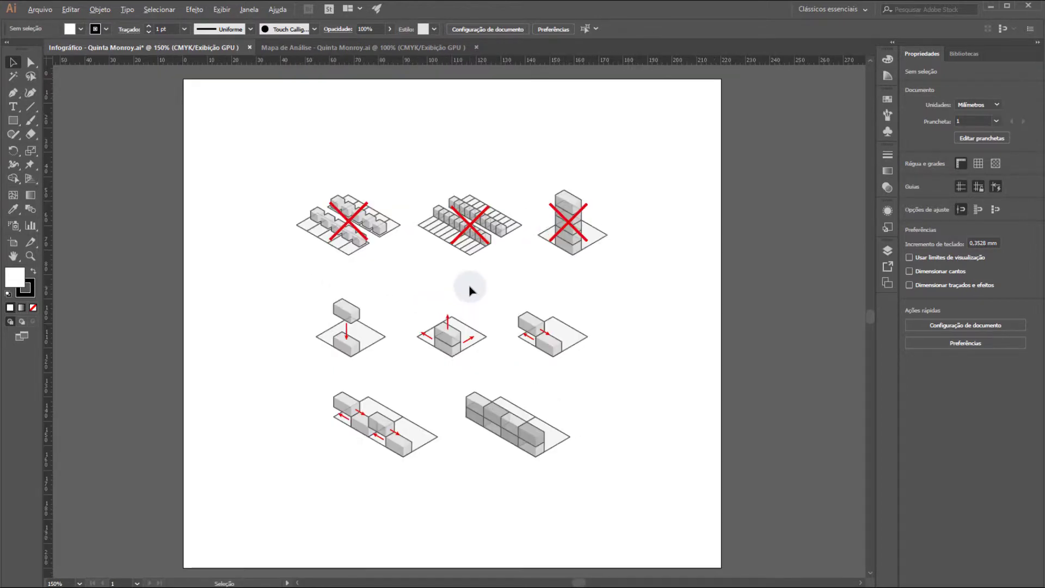
# Switch to the Mapa de Análise file and examine the dark-block map around the green site.
pyautogui.click(394, 48)
pyautogui.scroll(-1, 450, 327)
pyautogui.hscroll(-3, 419, 327)
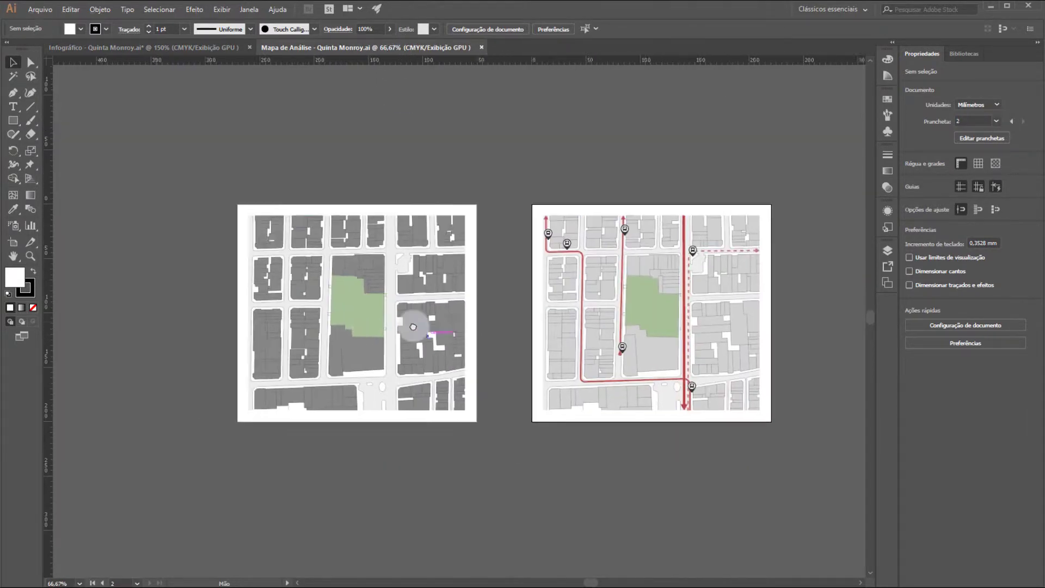
pyautogui.scroll(2, 379, 319)
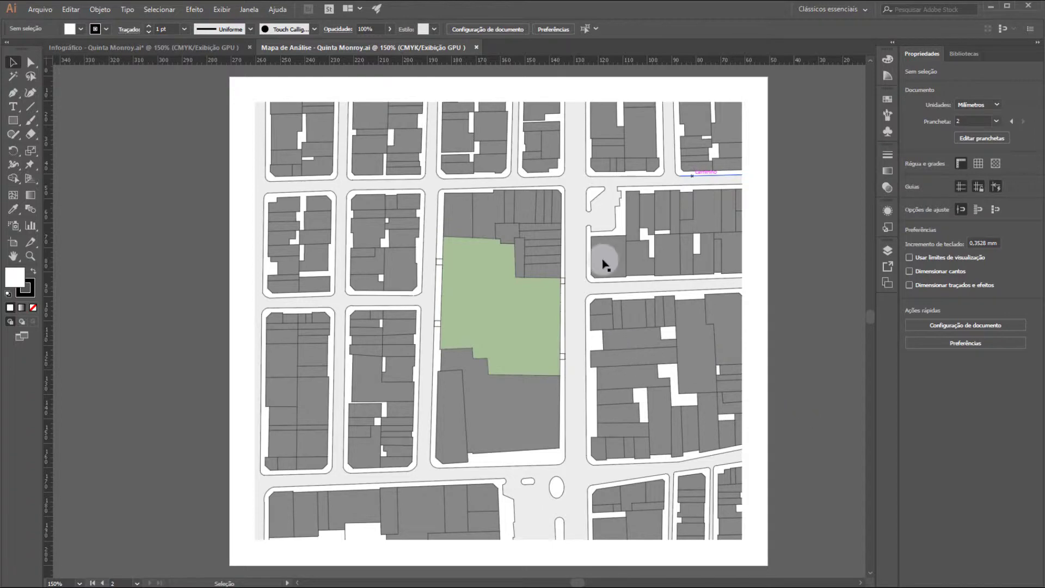
pyautogui.scroll(2, 436, 310)
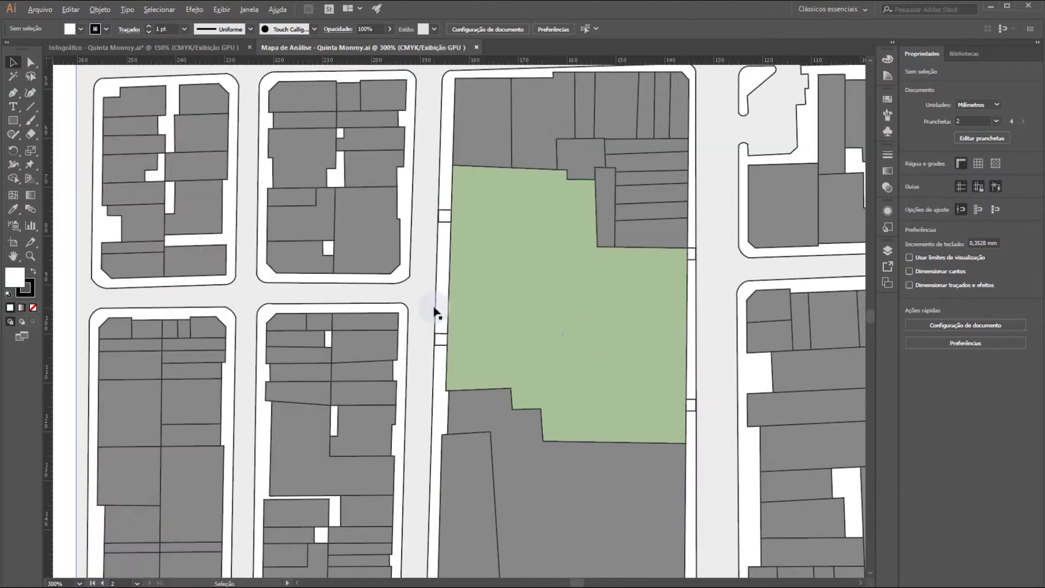
pyautogui.scroll(-1, 436, 310)
pyautogui.scroll(-5, 730, 327)
# Examine the second analysis map with its red route lines, direction arrows and bus stop markers.
pyautogui.moveTo(730, 327); pyautogui.dragTo(326, 341)
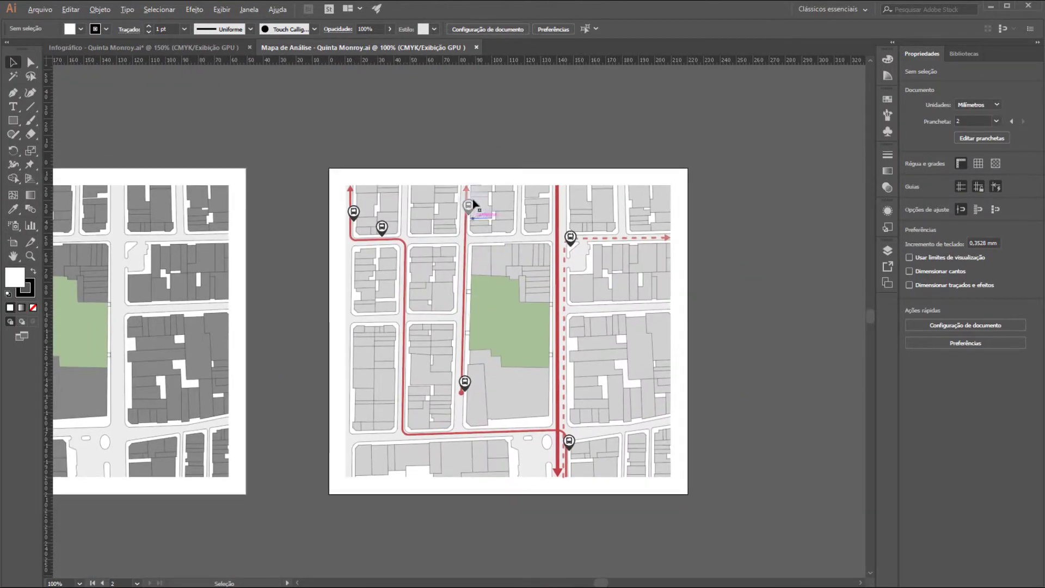
pyautogui.scroll(4, 471, 205)
pyautogui.scroll(-1, 510, 320)
pyautogui.moveTo(675, 343); pyautogui.dragTo(623, 223)
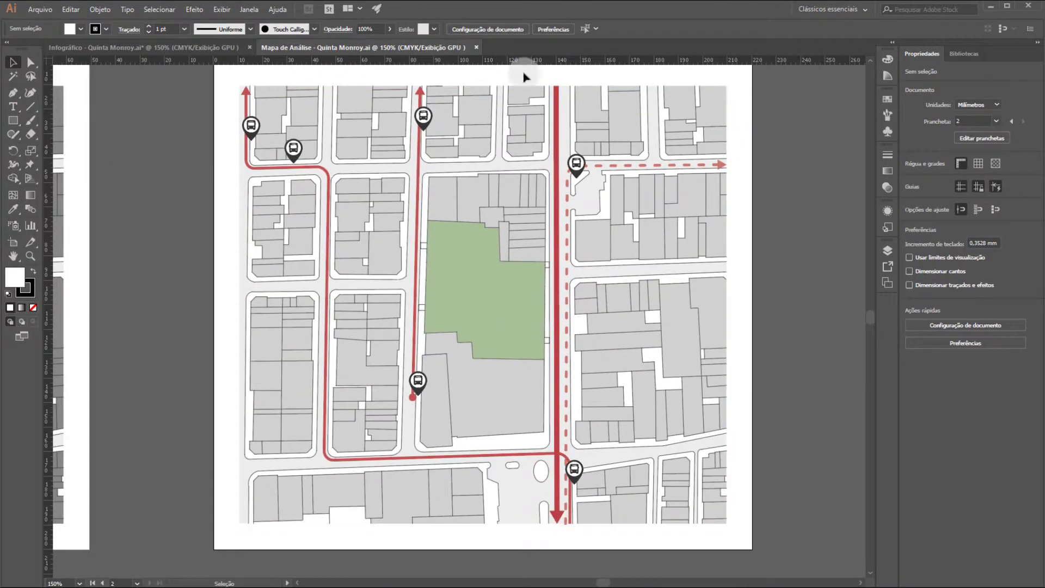
pyautogui.click(802, 268)
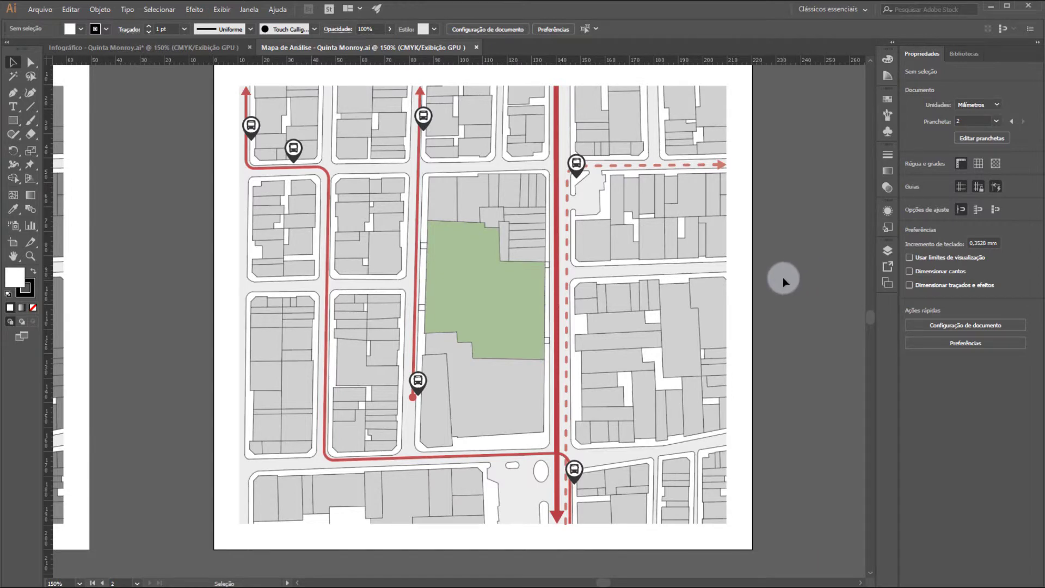
pyautogui.scroll(-1, 783, 278)
pyautogui.scroll(-1, 783, 278)
pyautogui.moveTo(584, 266); pyautogui.dragTo(639, 294)
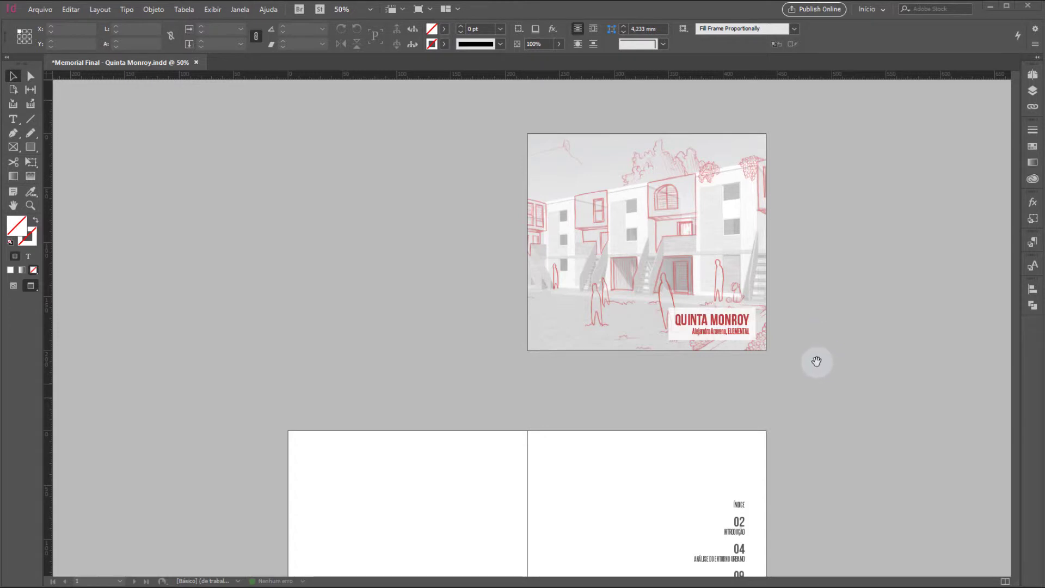
# In the InDesign memorial, turn off the preview screen mode to show guides and bleed, and inspect the cover and index page.
pyautogui.scroll(-1, 814, 361)
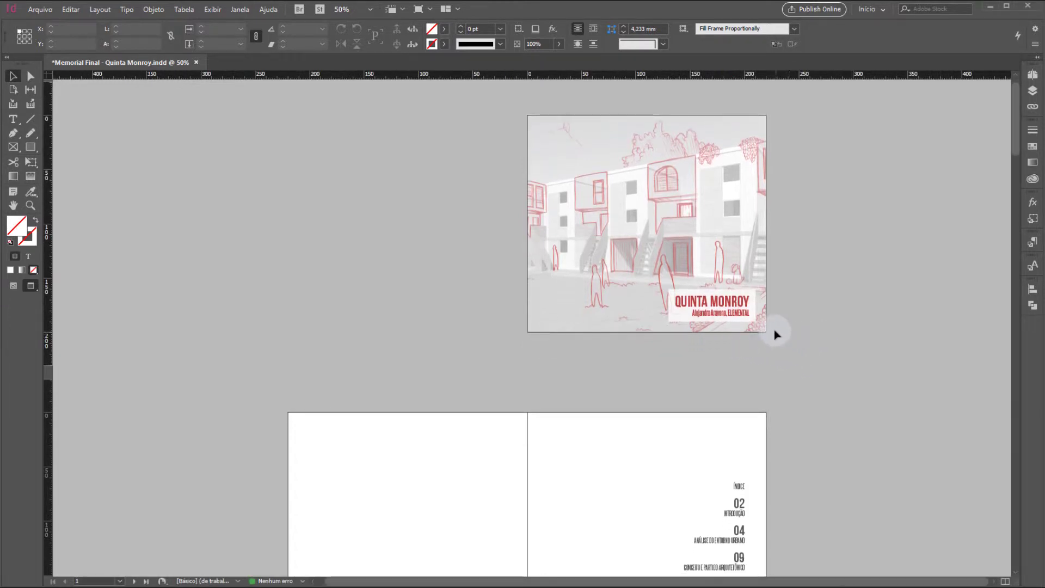
pyautogui.press('w')
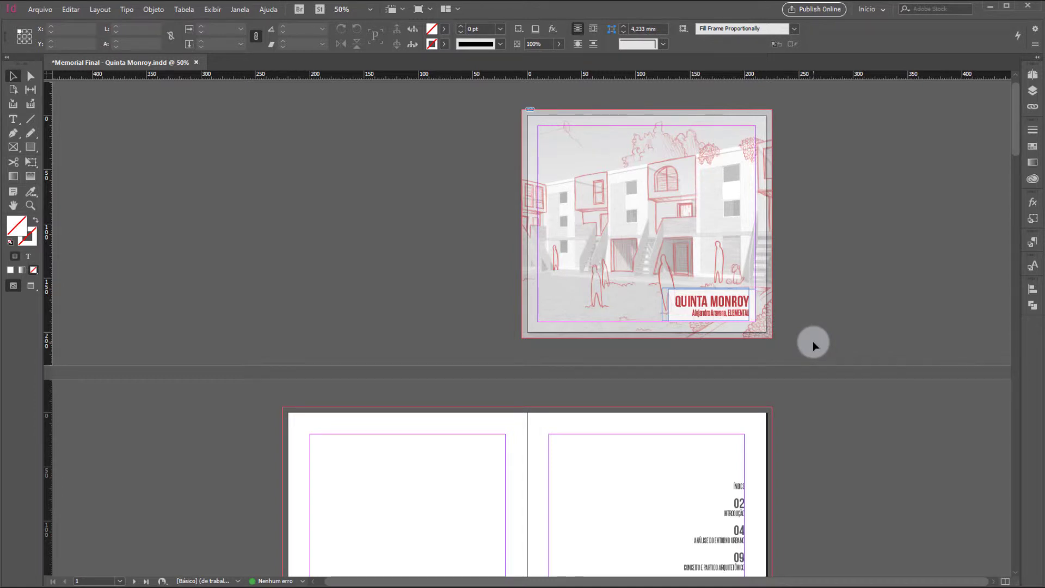
pyautogui.scroll(-3, 807, 479)
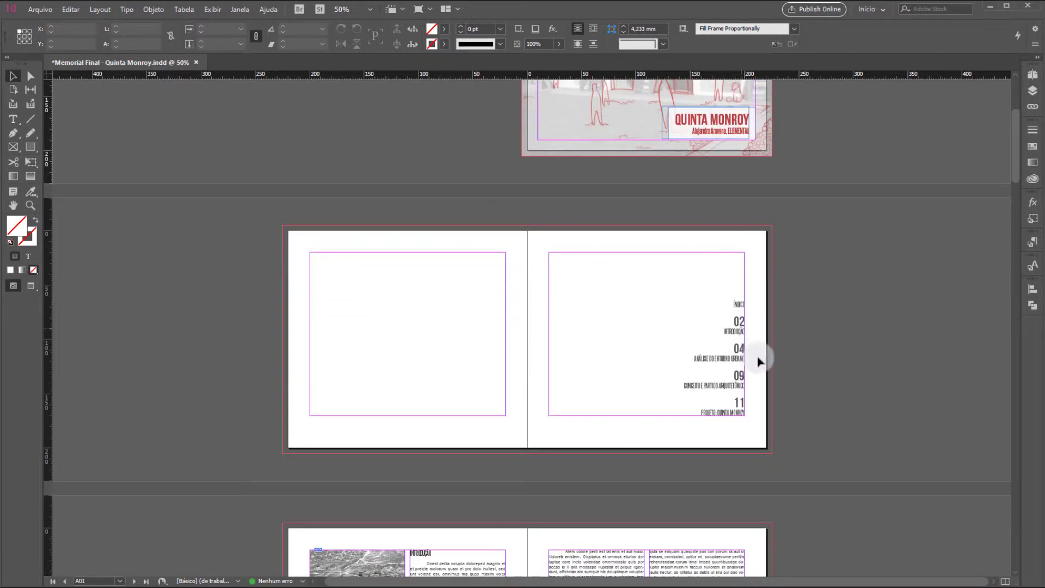
pyautogui.keyDown('alt'); pyautogui.scroll(1, 757, 357); pyautogui.keyUp('alt')
pyautogui.scroll(-1, 804, 380)
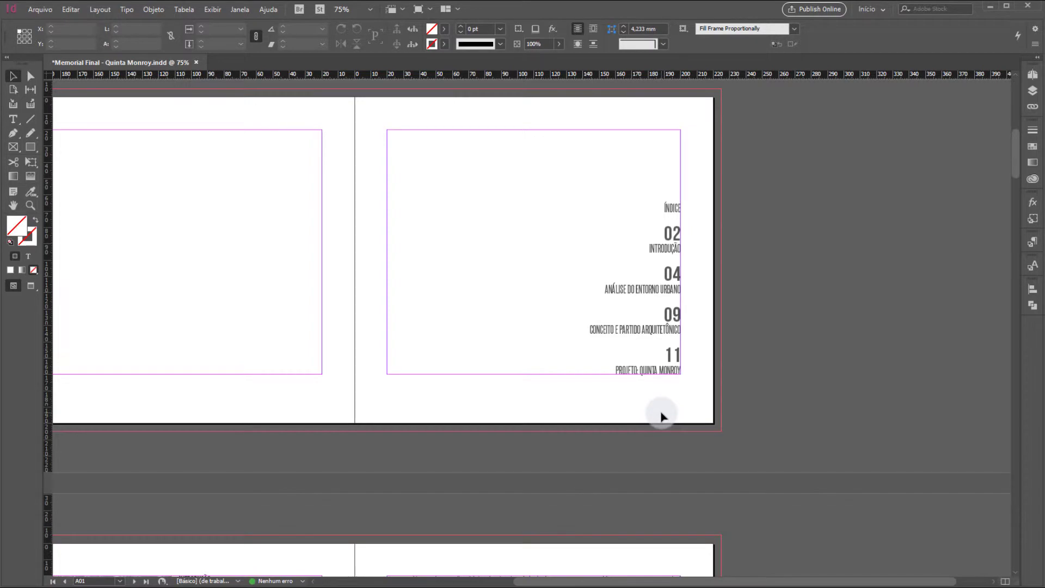
pyautogui.keyDown('alt'); pyautogui.scroll(-1, 661, 375); pyautogui.keyUp('alt')
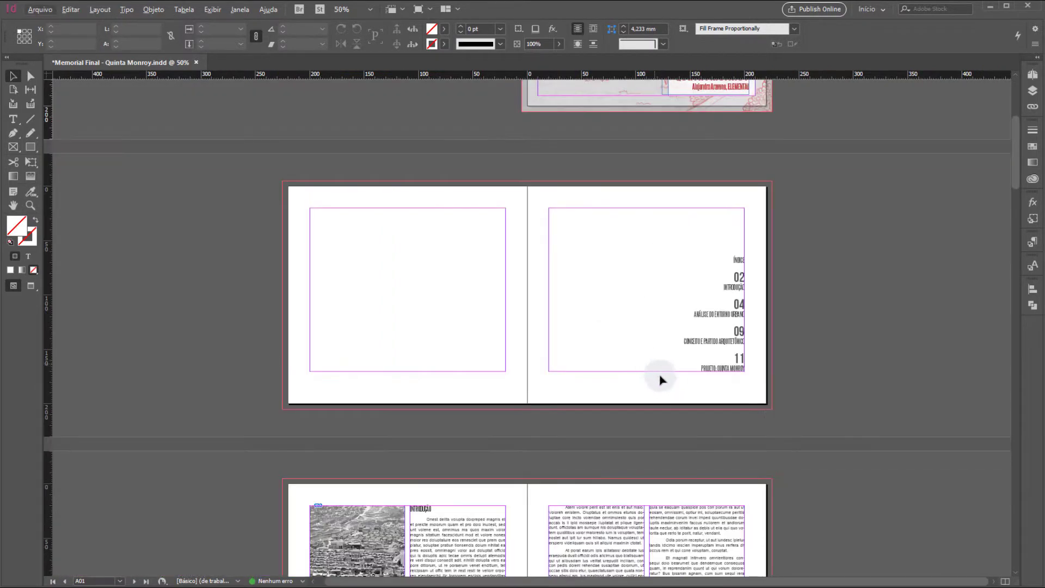
# Review the memorial's introduction, urban analysis map and architectural concept spreads.
pyautogui.scroll(-5, 661, 376)
pyautogui.scroll(-1, 663, 377)
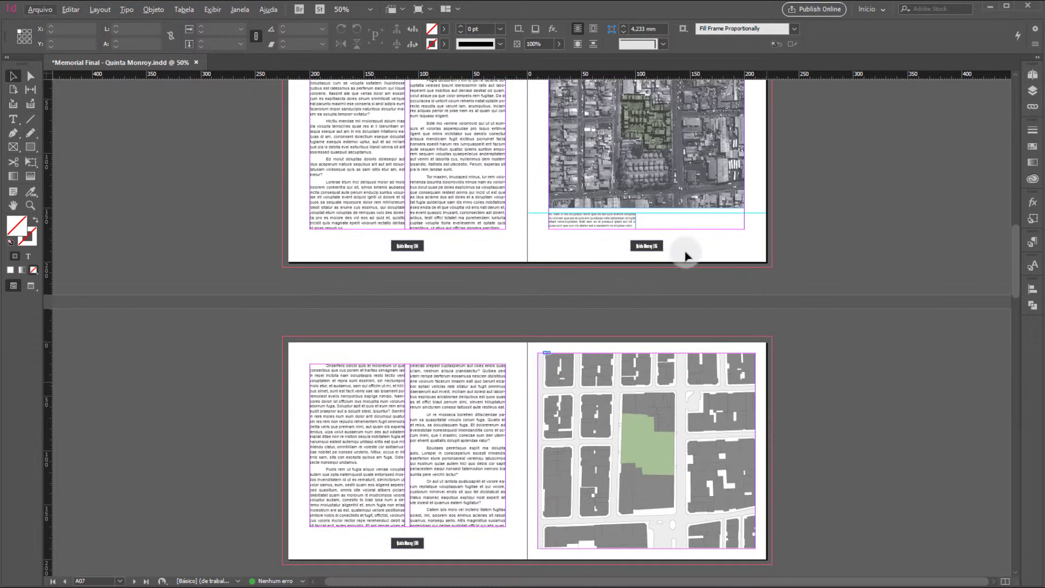
pyautogui.scroll(-5, 686, 254)
pyautogui.scroll(-1, 676, 450)
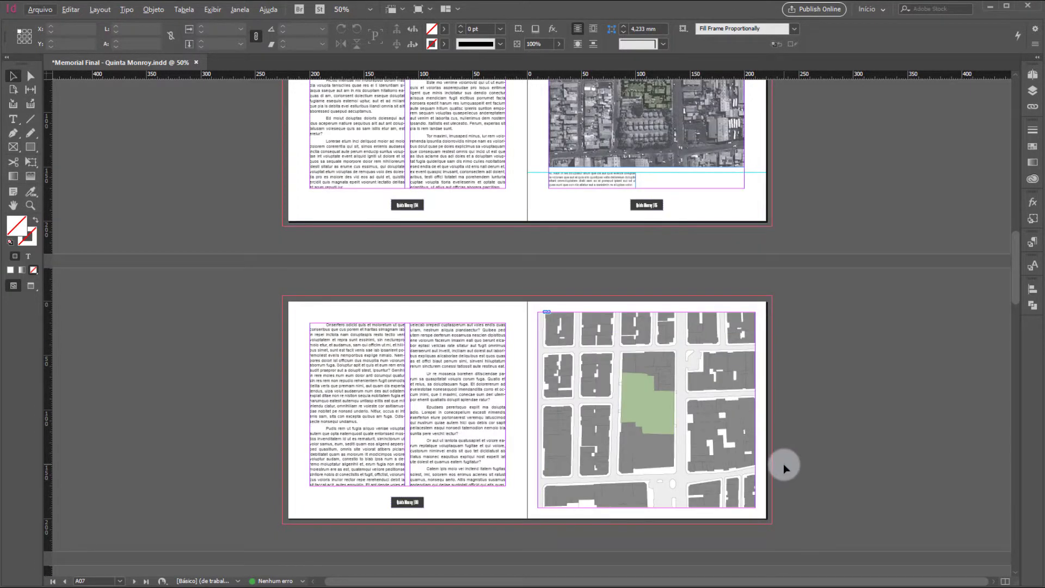
pyautogui.scroll(-3, 762, 446)
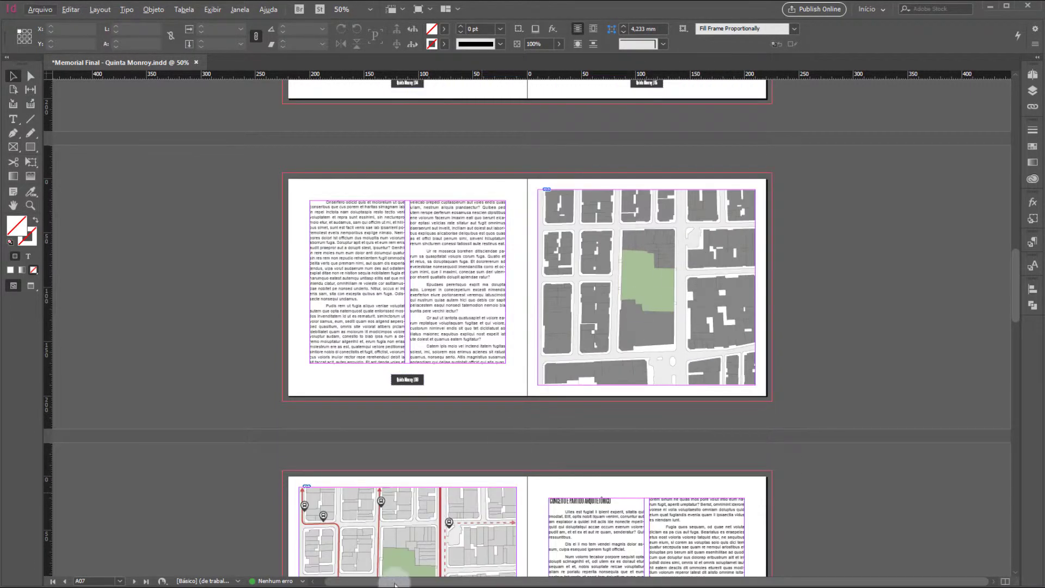
pyautogui.scroll(-8, 705, 378)
pyautogui.scroll(4, 672, 397)
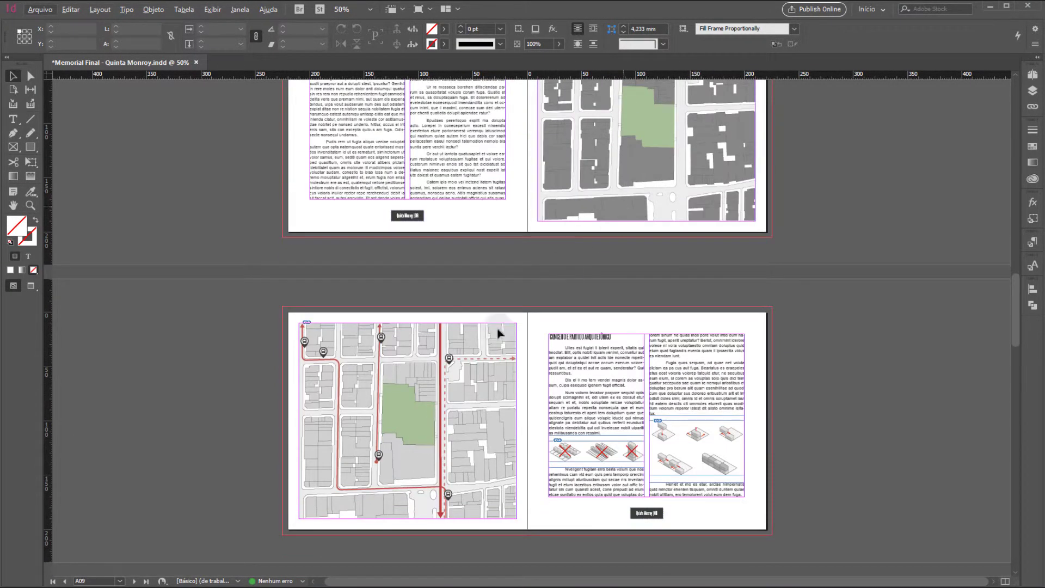
# Review the site plan, render and elevation spreads through to the back cover, and return to the front cover.
pyautogui.click(947, 273)
pyautogui.scroll(-20, 826, 344)
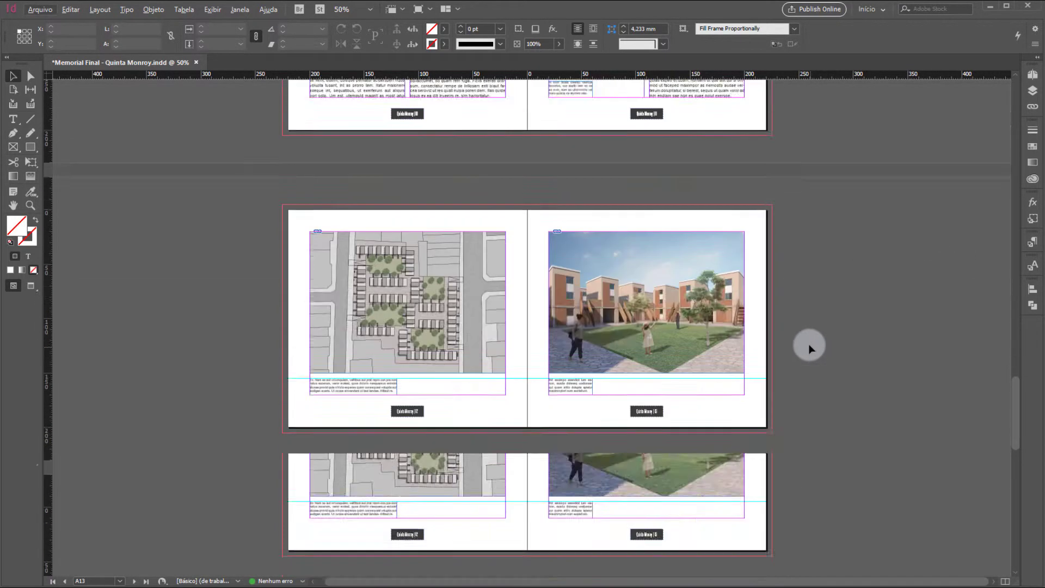
pyautogui.scroll(-5, 676, 450)
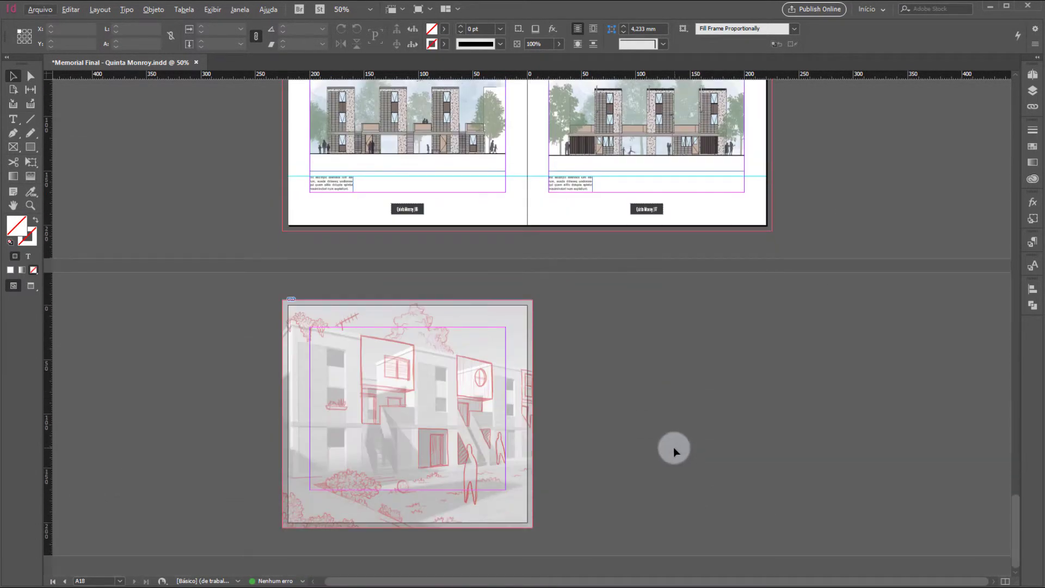
pyautogui.scroll(4, 955, 479)
pyautogui.scroll(20, 1019, 482)
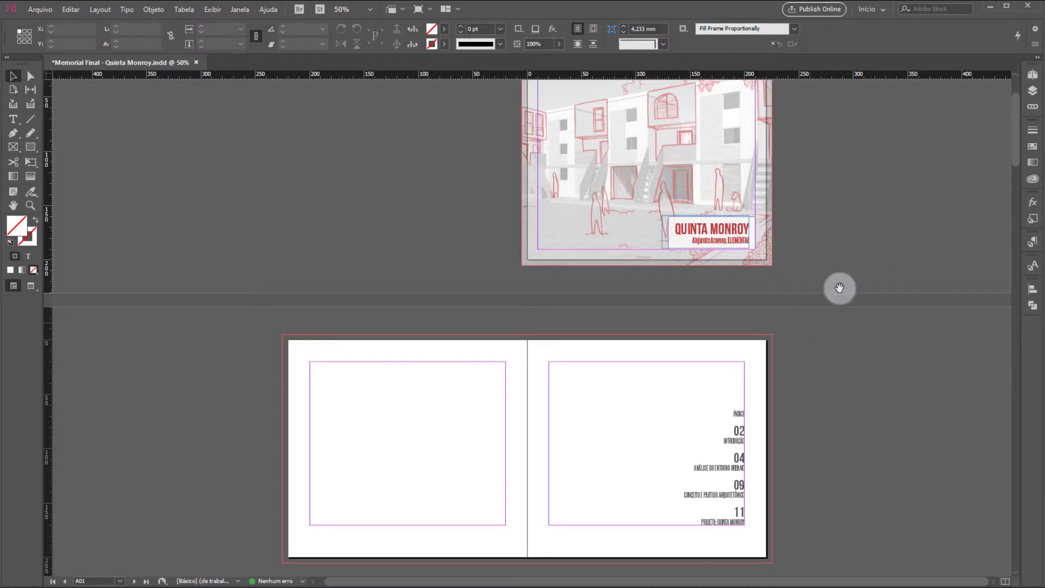
pyautogui.scroll(3, 708, 365)
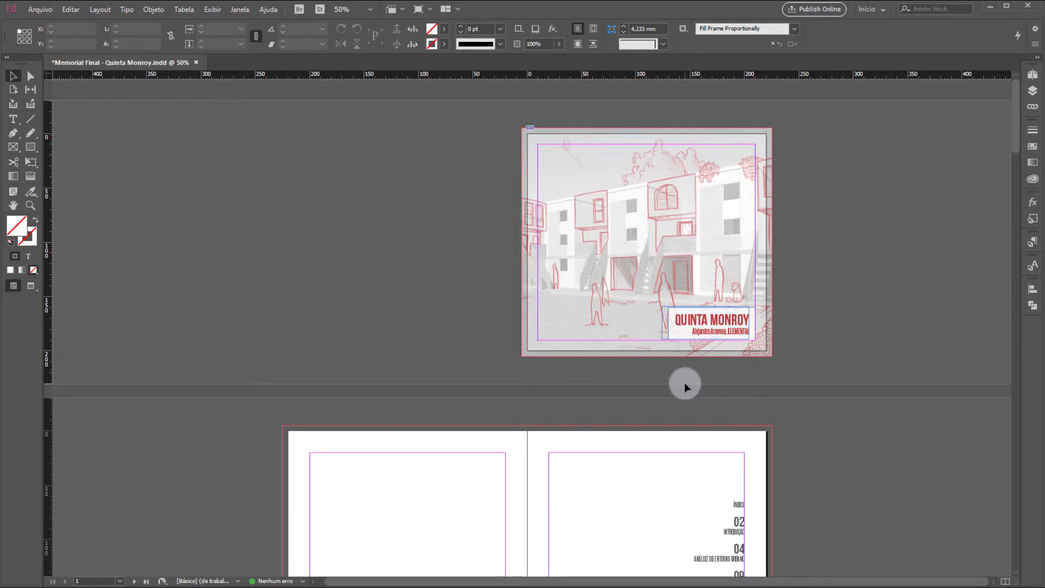